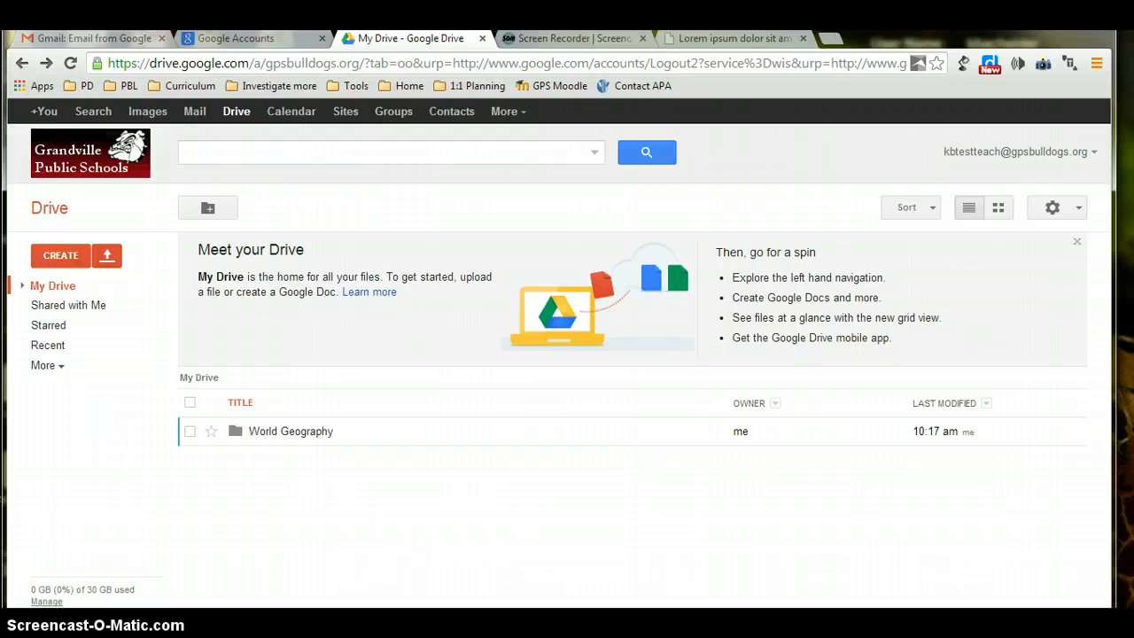
Add the student's folder from Shared with Me to My Drive.
{"action": "left_click", "coordinate": [78, 306]}
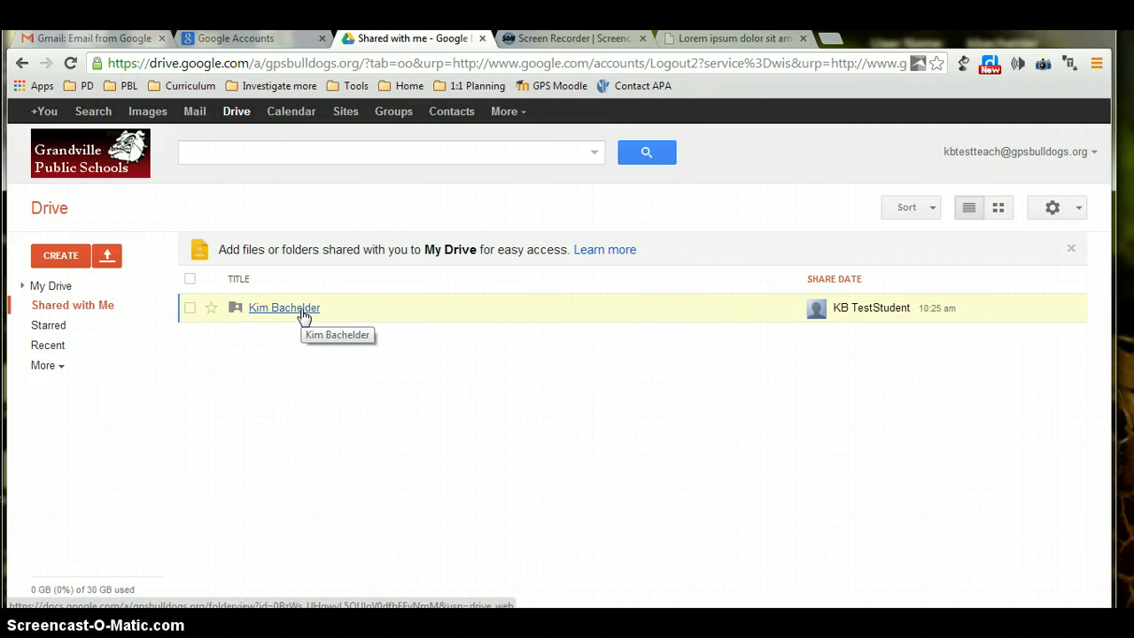
{"action": "left_click", "coordinate": [544, 309]}
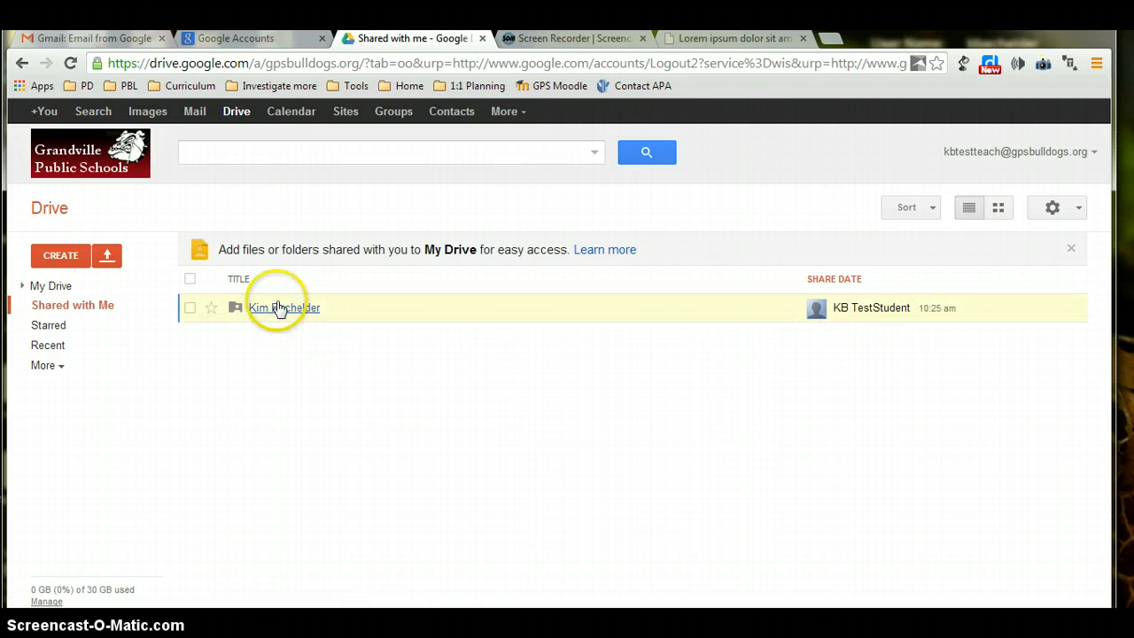
{"action": "left_click", "coordinate": [191, 309]}
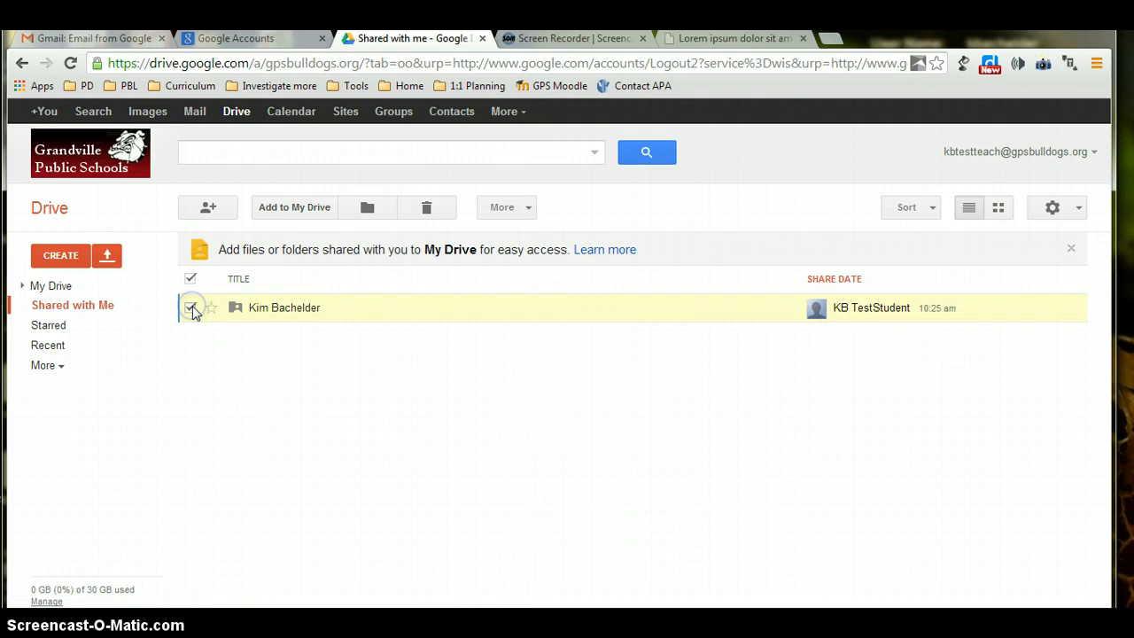
{"action": "left_click", "coordinate": [313, 209]}
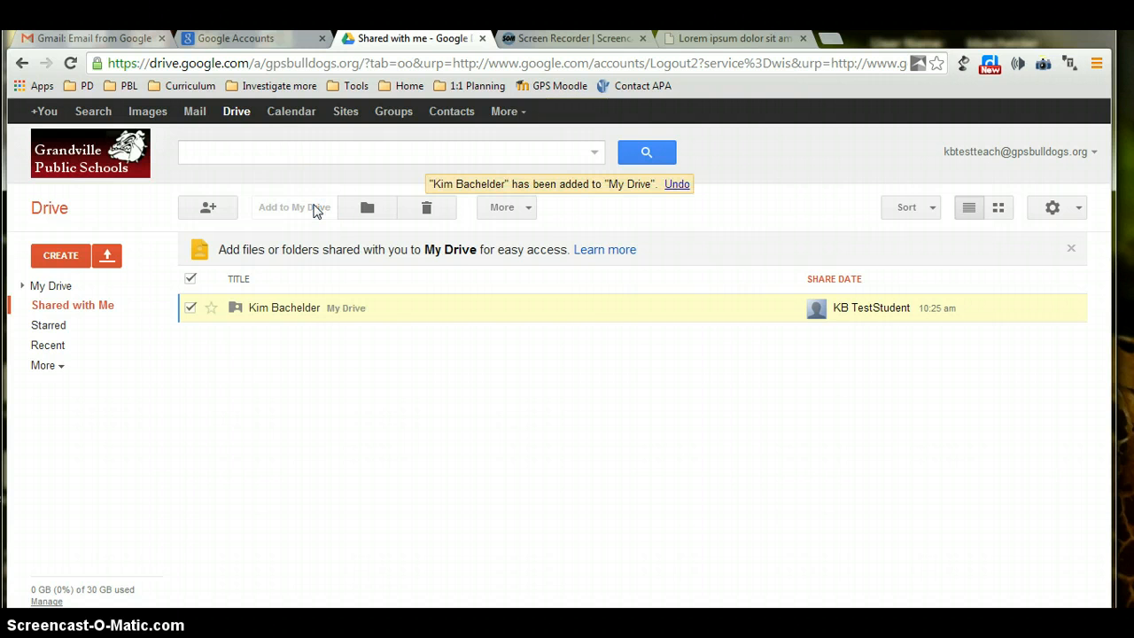
Move the student's folder from My Drive into World Geography > First Hour.
{"action": "left_click", "coordinate": [71, 287]}
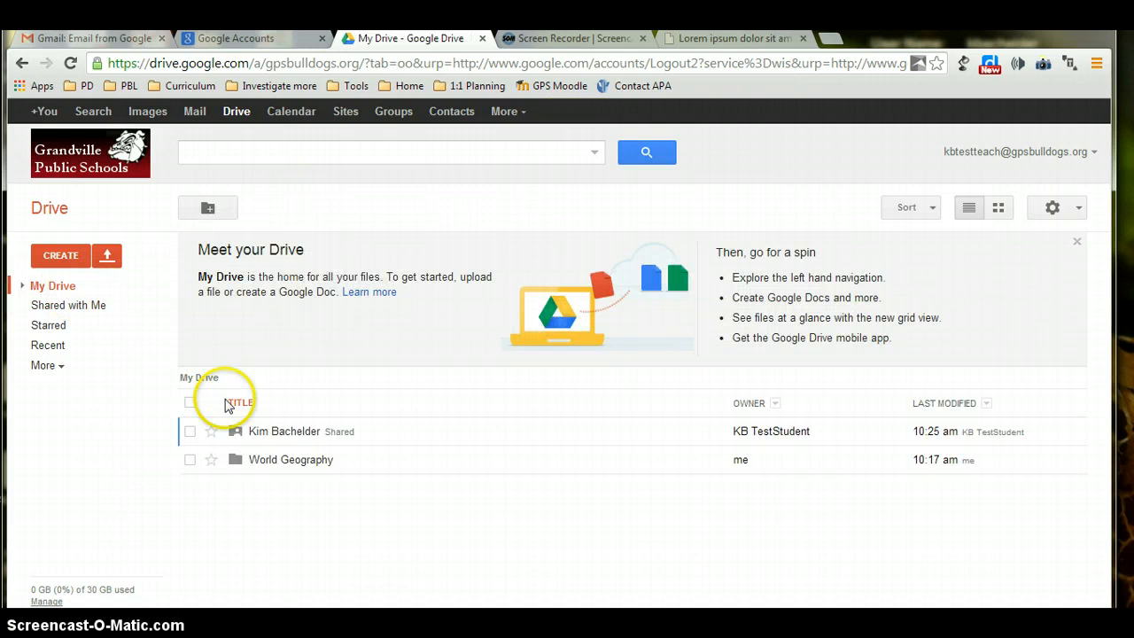
{"action": "left_click", "coordinate": [189, 432]}
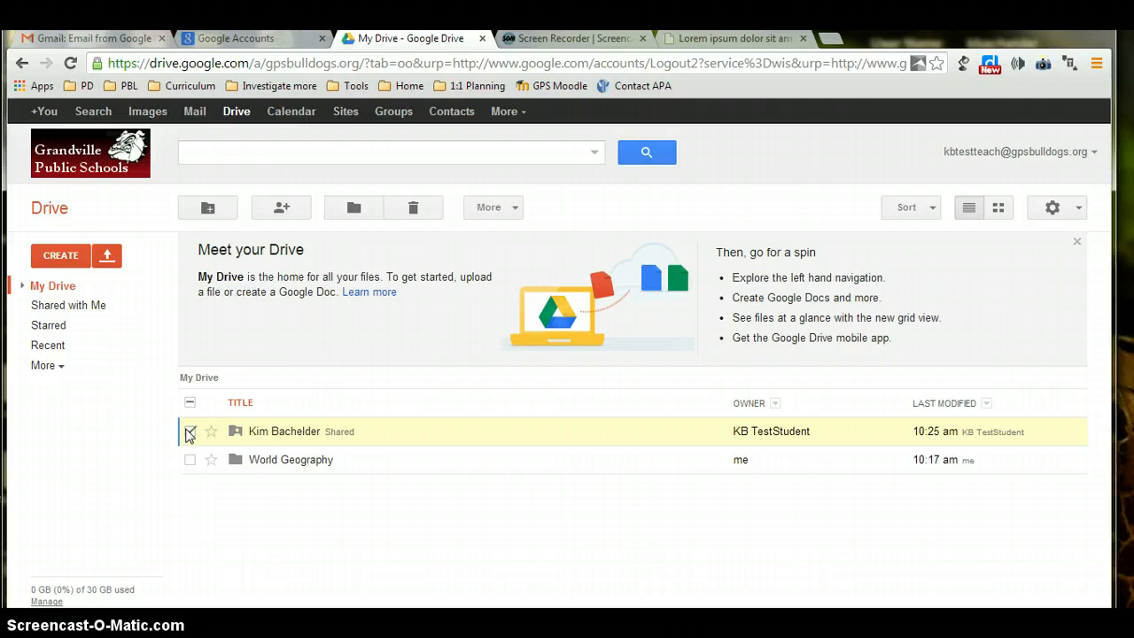
{"action": "left_click", "coordinate": [516, 208]}
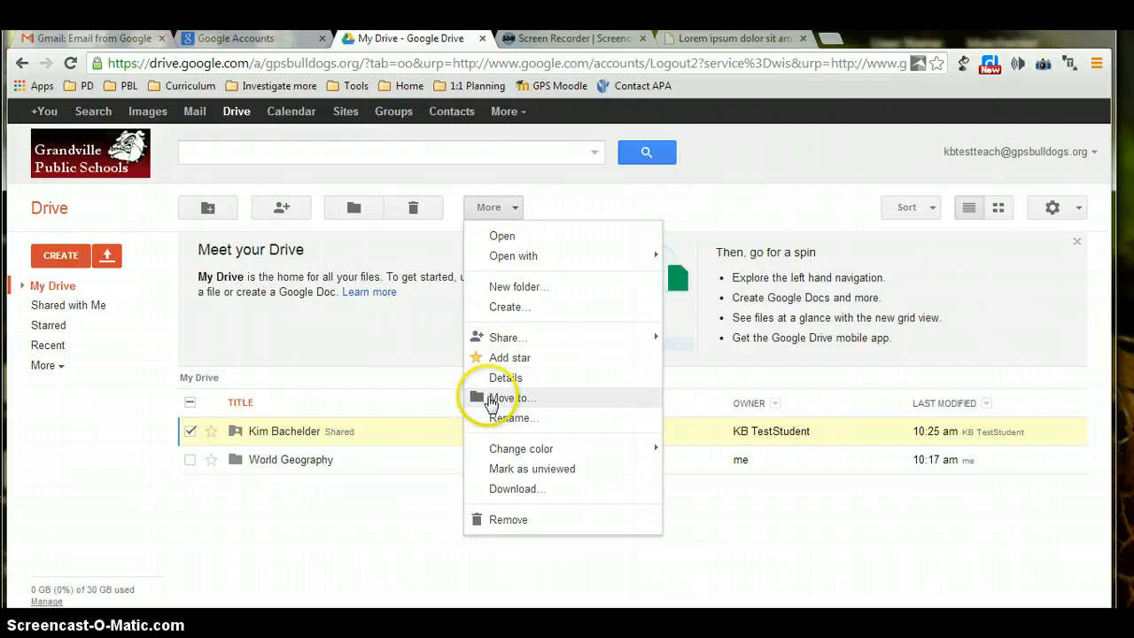
{"action": "left_click", "coordinate": [492, 401]}
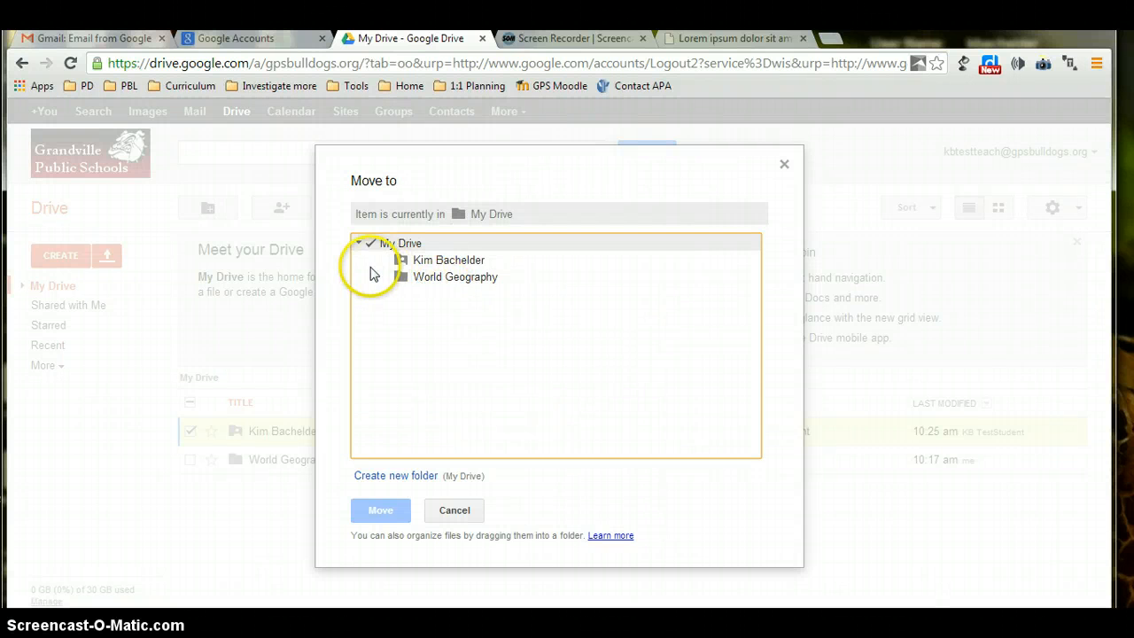
{"action": "left_click", "coordinate": [371, 277]}
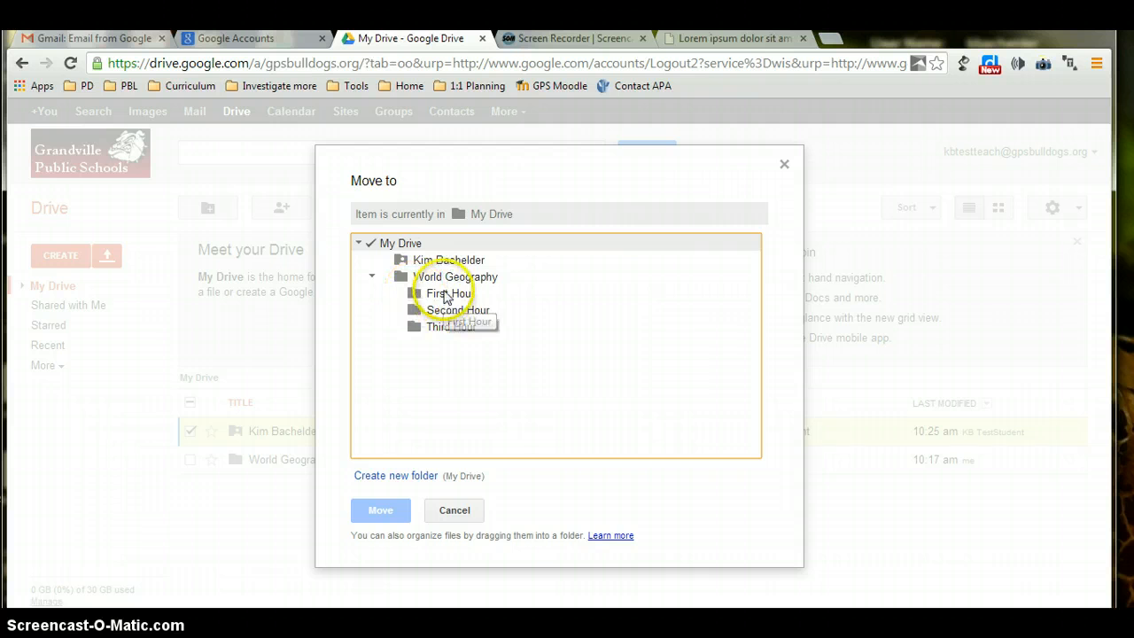
{"action": "left_click", "coordinate": [446, 296]}
{"action": "left_click", "coordinate": [375, 511]}
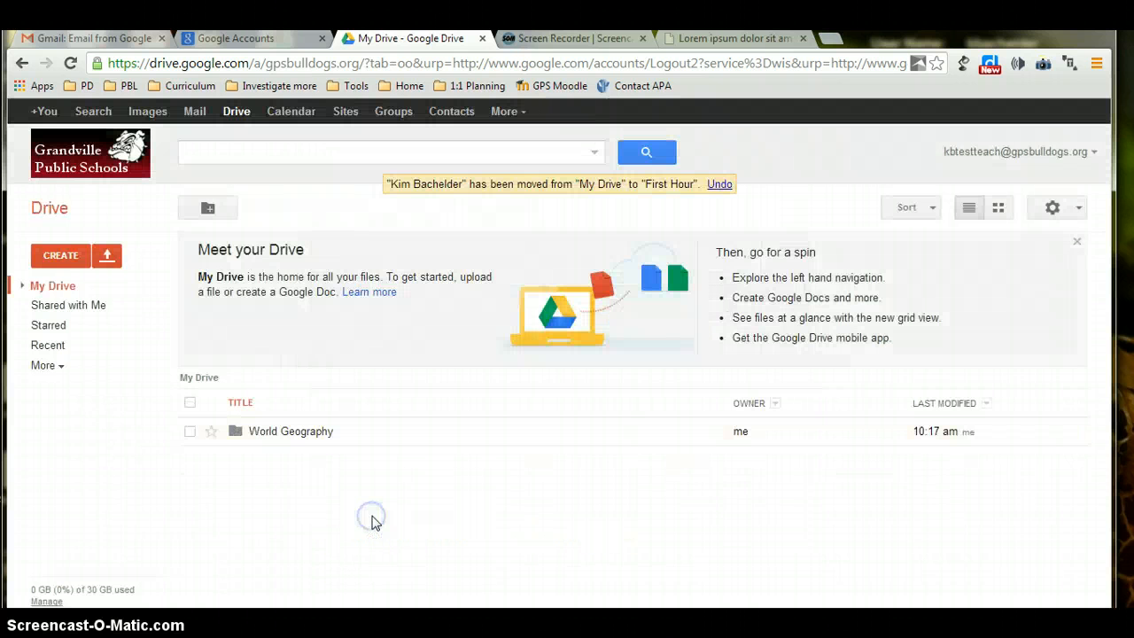
Browse World Geography > First Hour > student's folder to check the essay.
{"action": "left_click", "coordinate": [299, 431]}
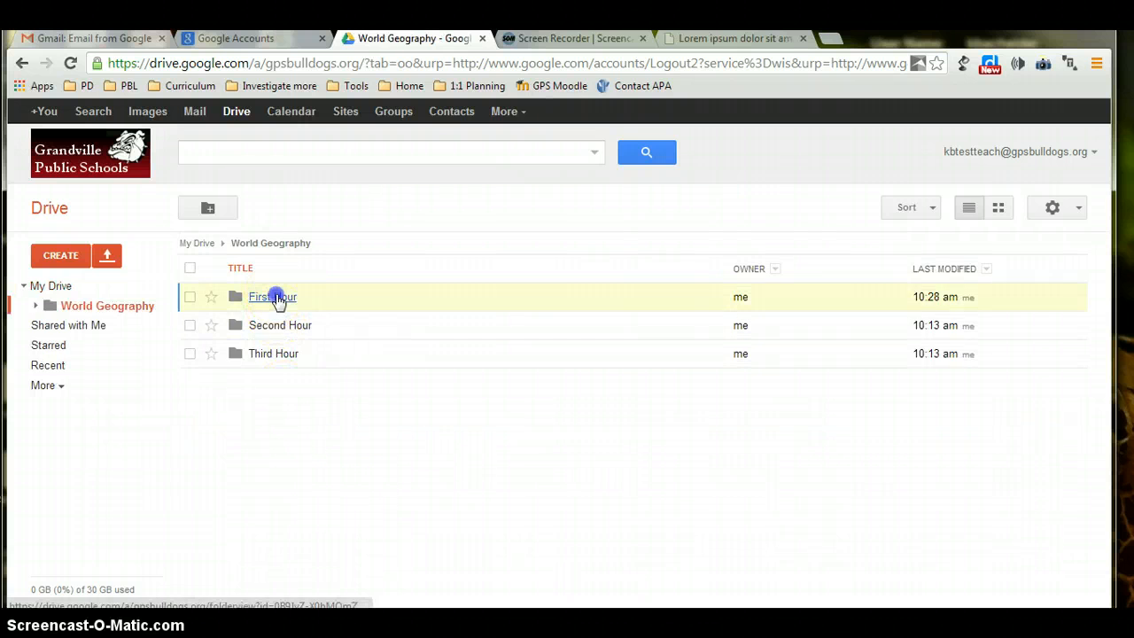
{"action": "left_click", "coordinate": [276, 298]}
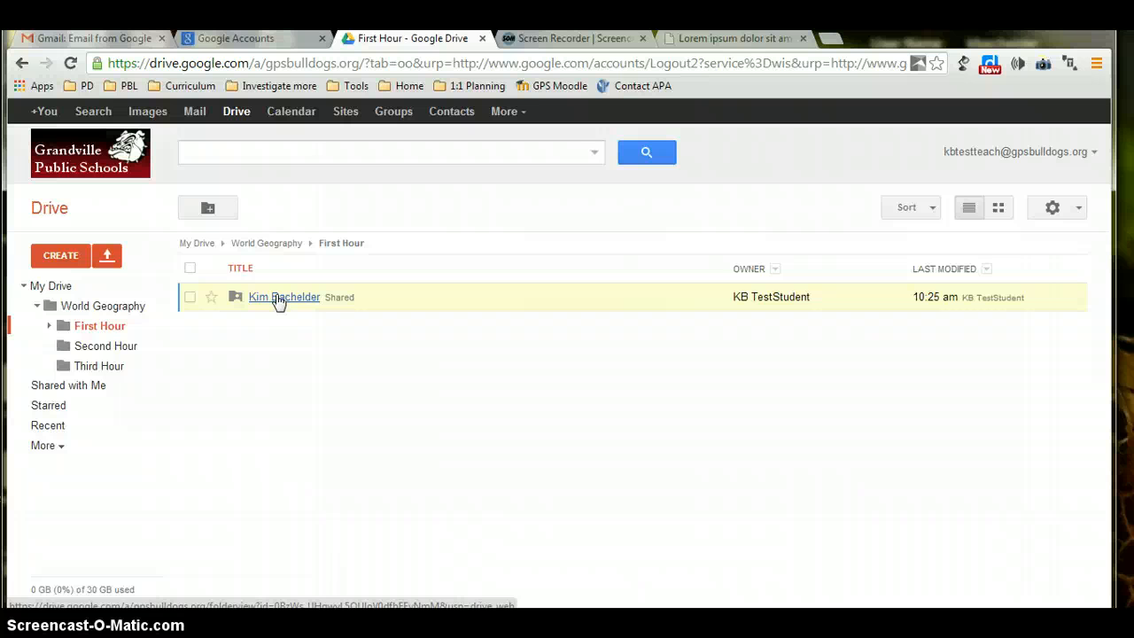
{"action": "left_click", "coordinate": [278, 299]}
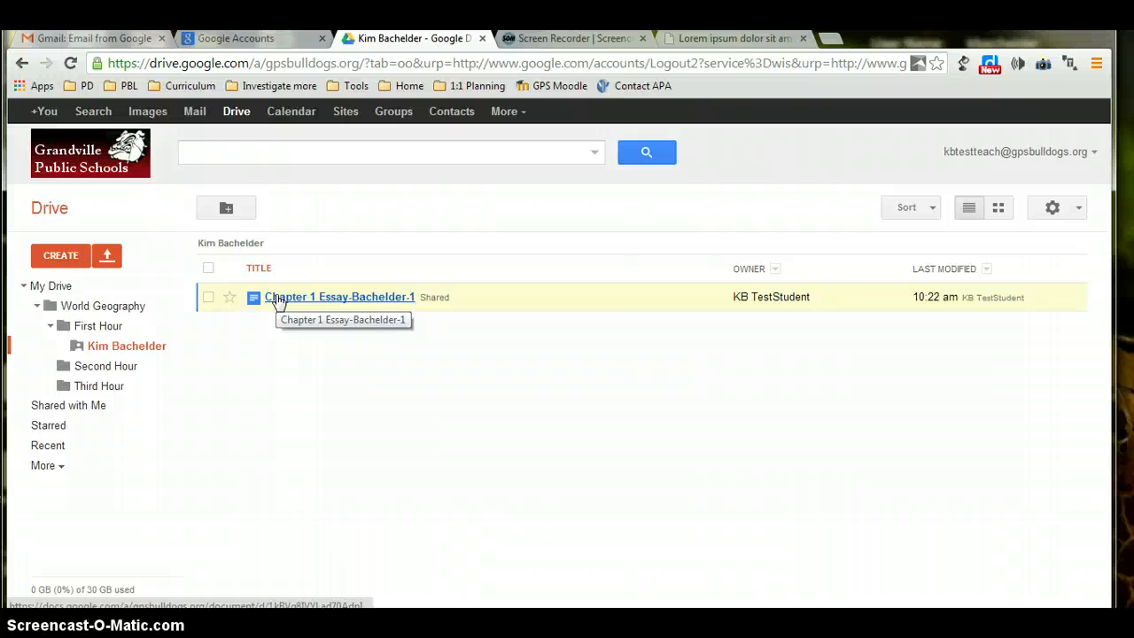
Go back to My Drive, open World Geography and show the CREATE menu.
{"action": "left_click", "coordinate": [49, 288]}
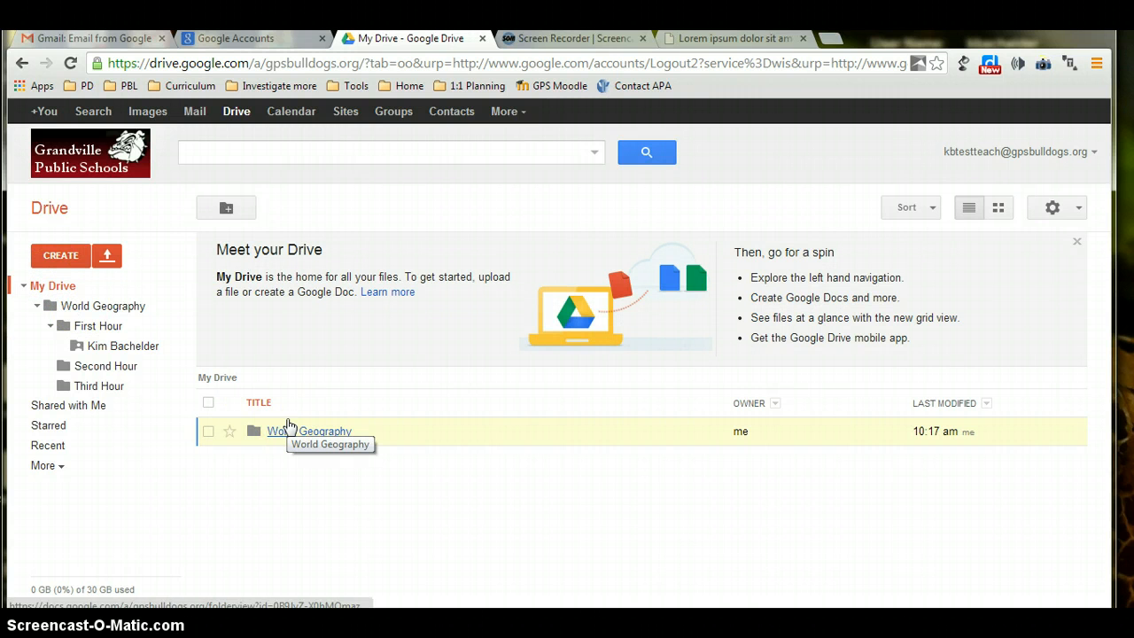
{"action": "left_click", "coordinate": [208, 433]}
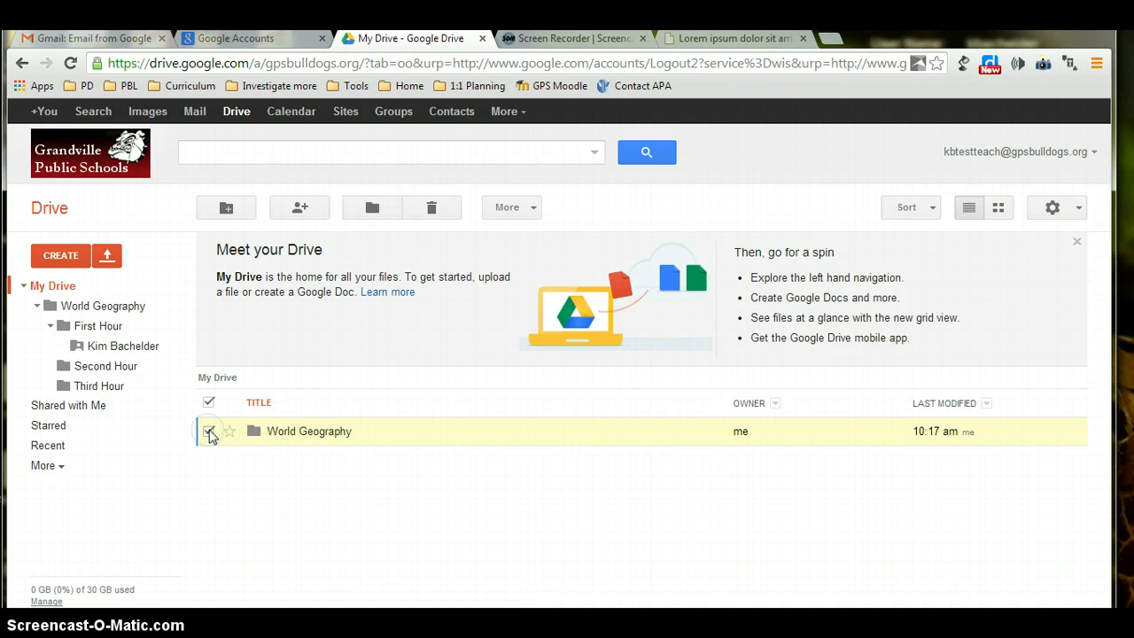
{"action": "left_click", "coordinate": [308, 432]}
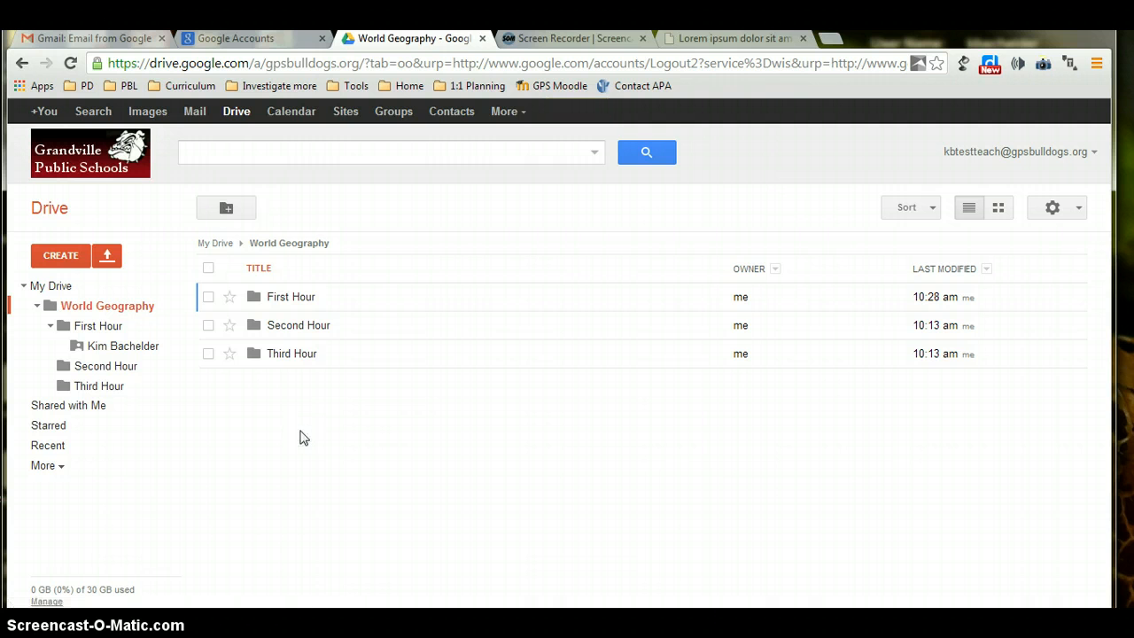
{"action": "left_click", "coordinate": [80, 256]}
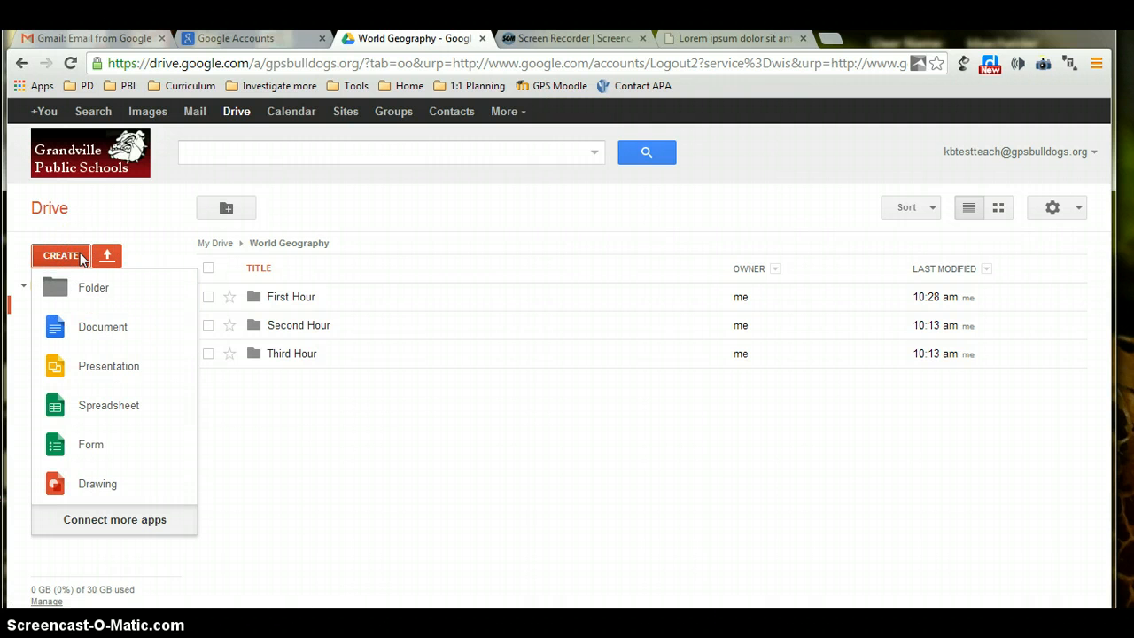
Create a new form titled 'Chapter 1 essay' using the Argyle theme.
{"action": "left_click", "coordinate": [64, 449]}
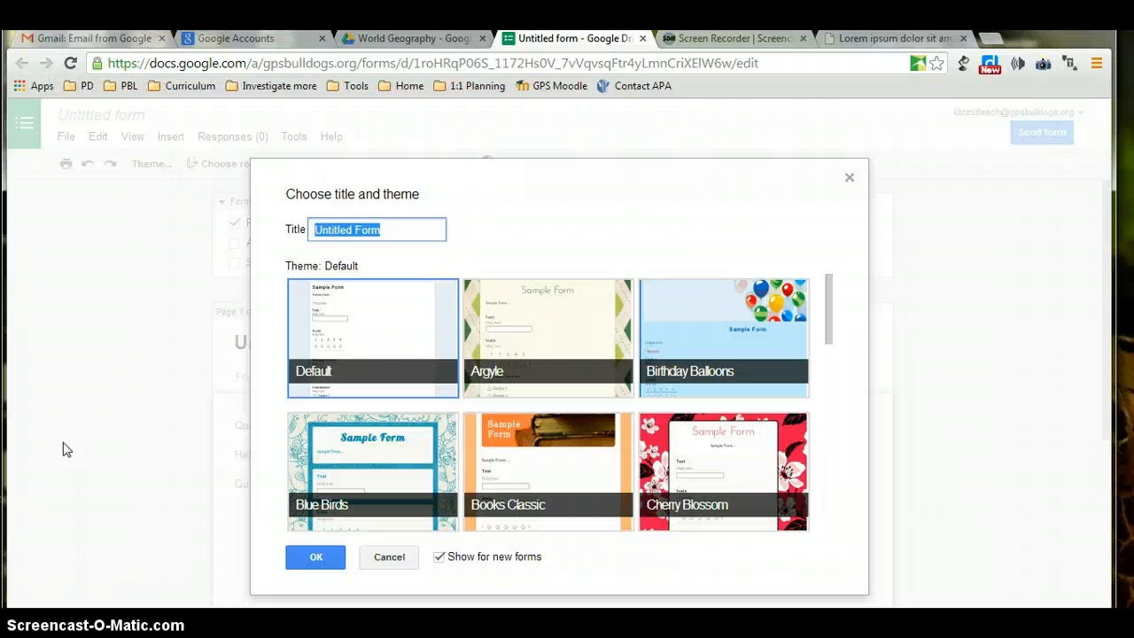
{"action": "type", "text": "Chap"}
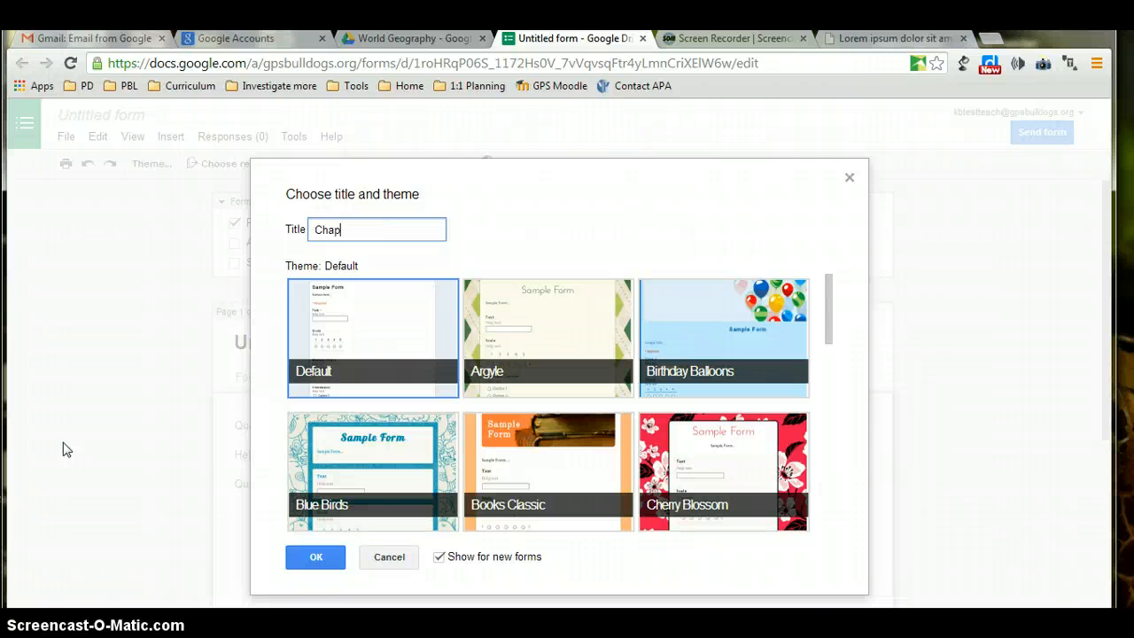
{"action": "type", "text": "ter 1 essay"}
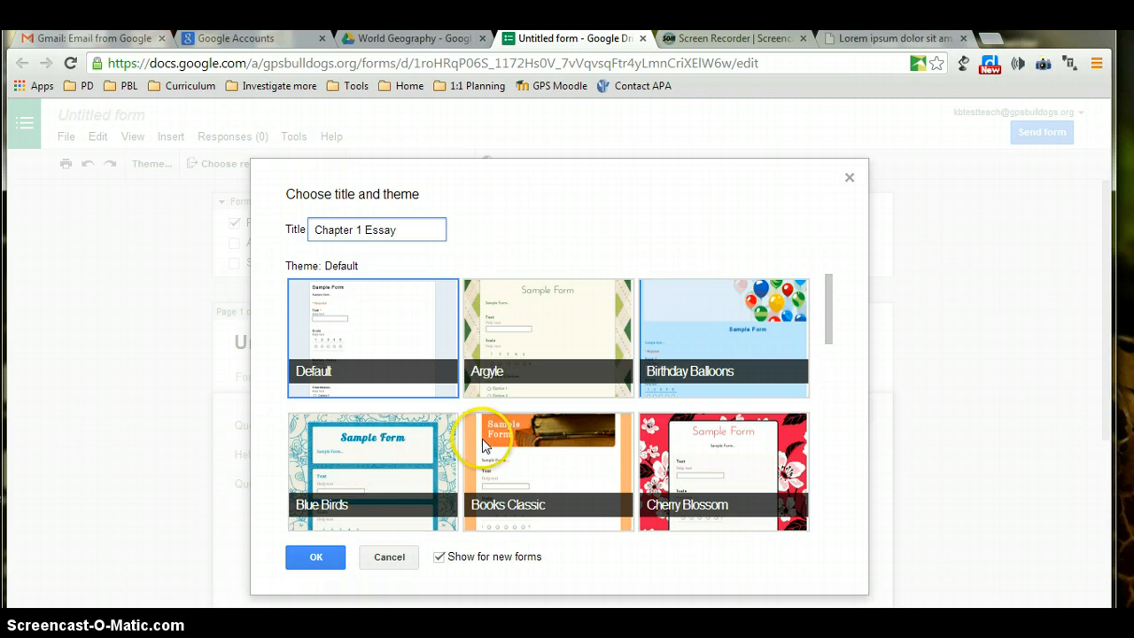
{"action": "mouse_move", "coordinate": [831, 310]}
{"action": "left_mouse_down"}
{"action": "mouse_move", "coordinate": [835, 399]}
{"action": "mouse_move", "coordinate": [821, 490]}
{"action": "mouse_move", "coordinate": [809, 395]}
{"action": "mouse_move", "coordinate": [841, 299]}
{"action": "left_mouse_up"}
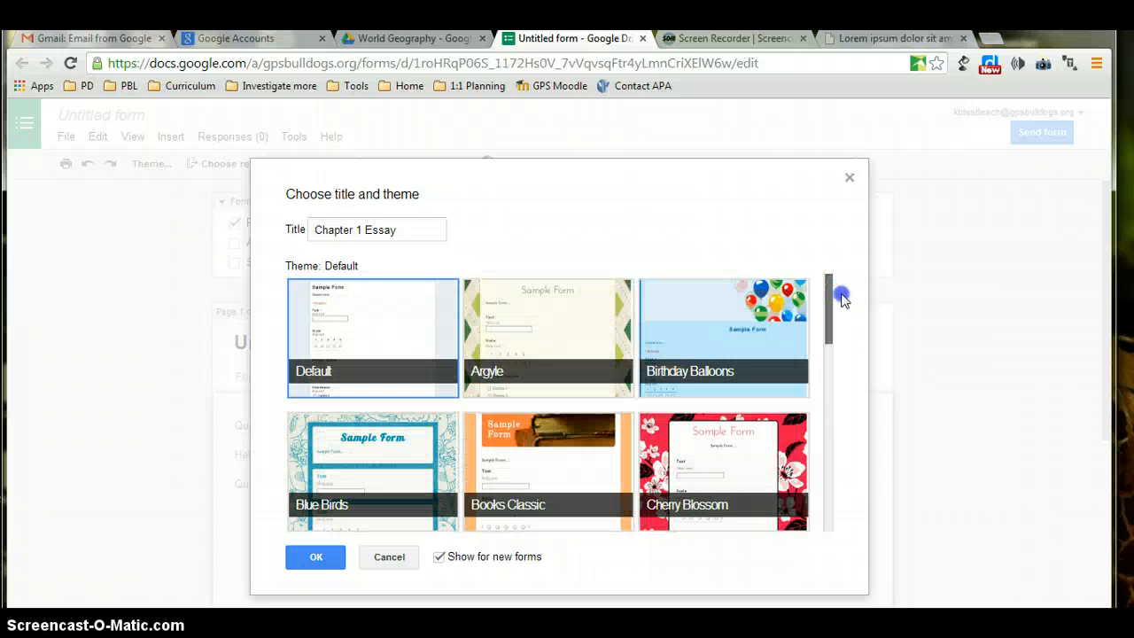
{"action": "left_click_drag", "start_coordinate": [842, 299], "coordinate": [842, 300]}
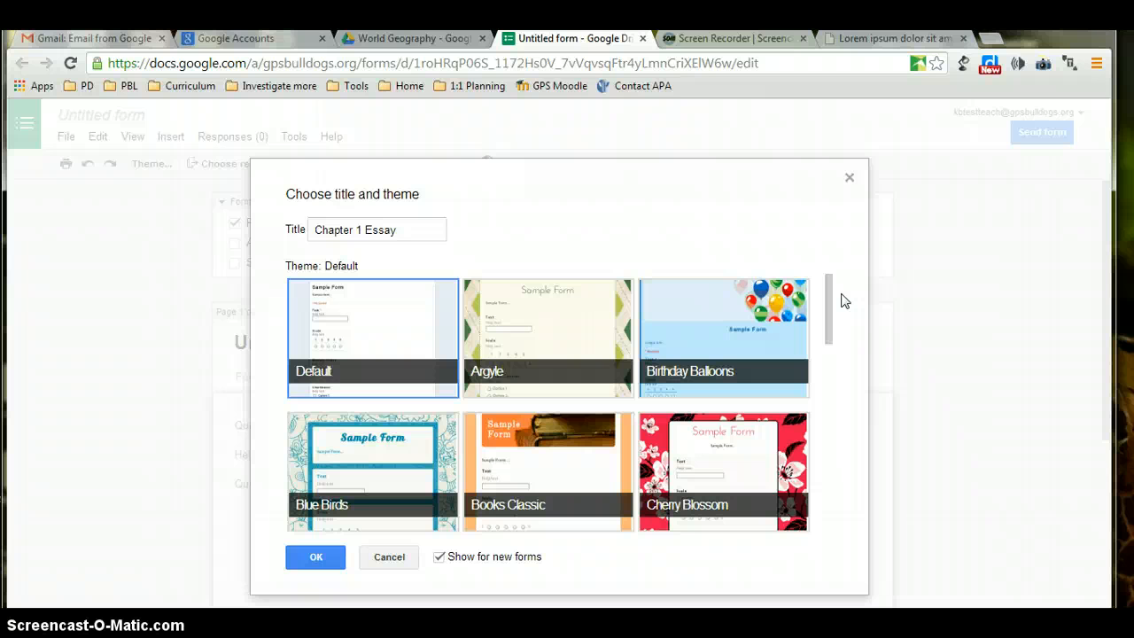
{"action": "left_click", "coordinate": [521, 351]}
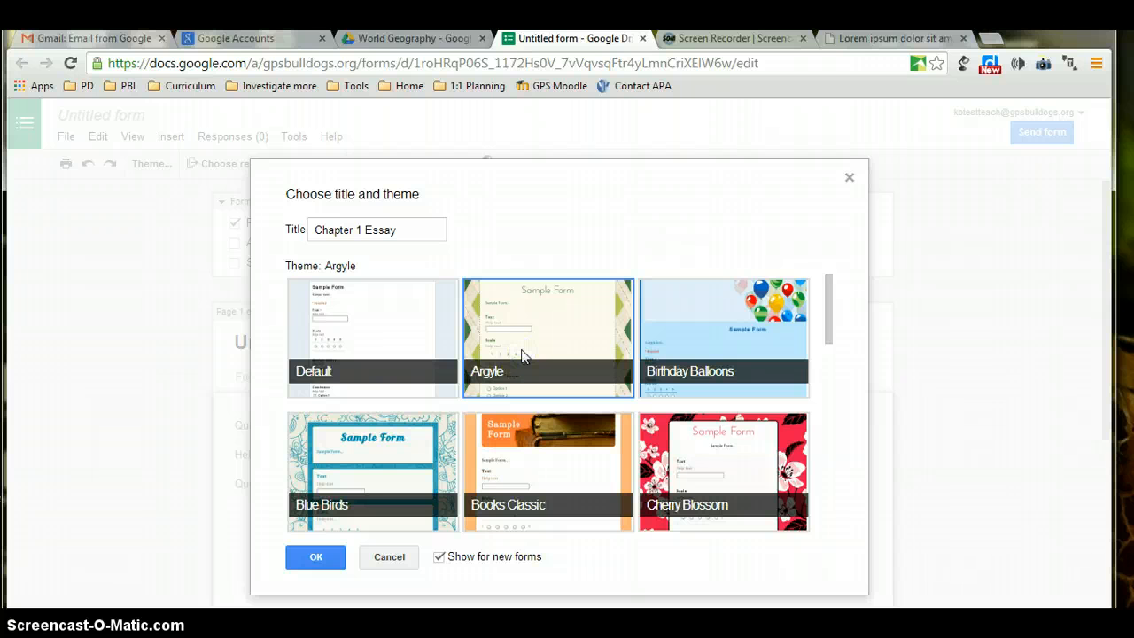
{"action": "left_click", "coordinate": [323, 553]}
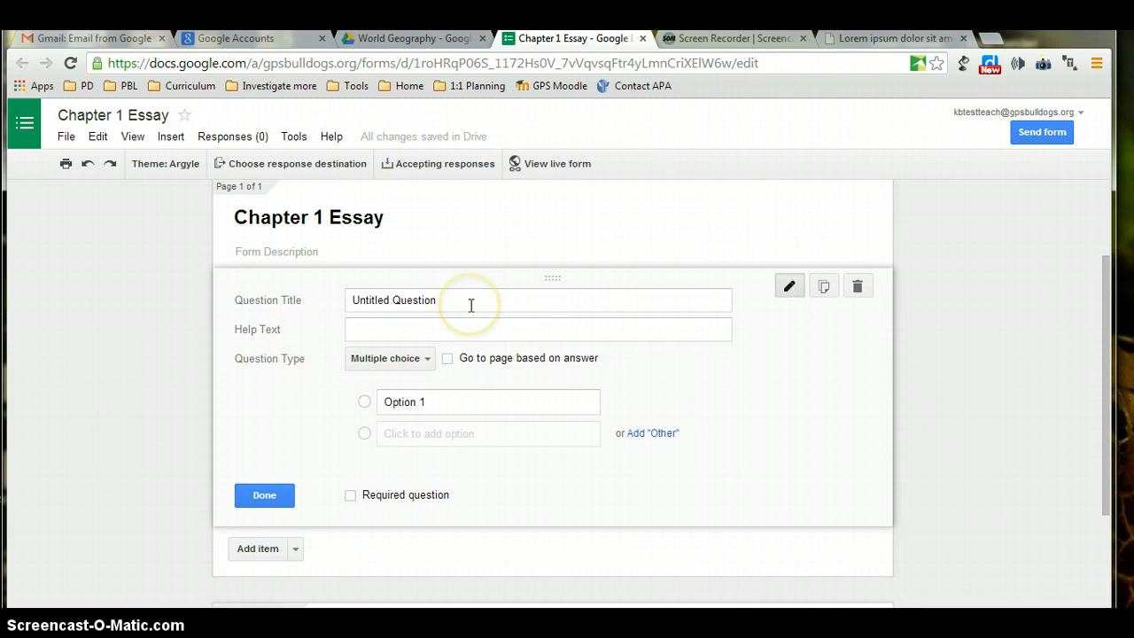
Add the form description 'Turn in your Chapter 1 Essay below.'.
{"action": "left_click", "coordinate": [239, 251]}
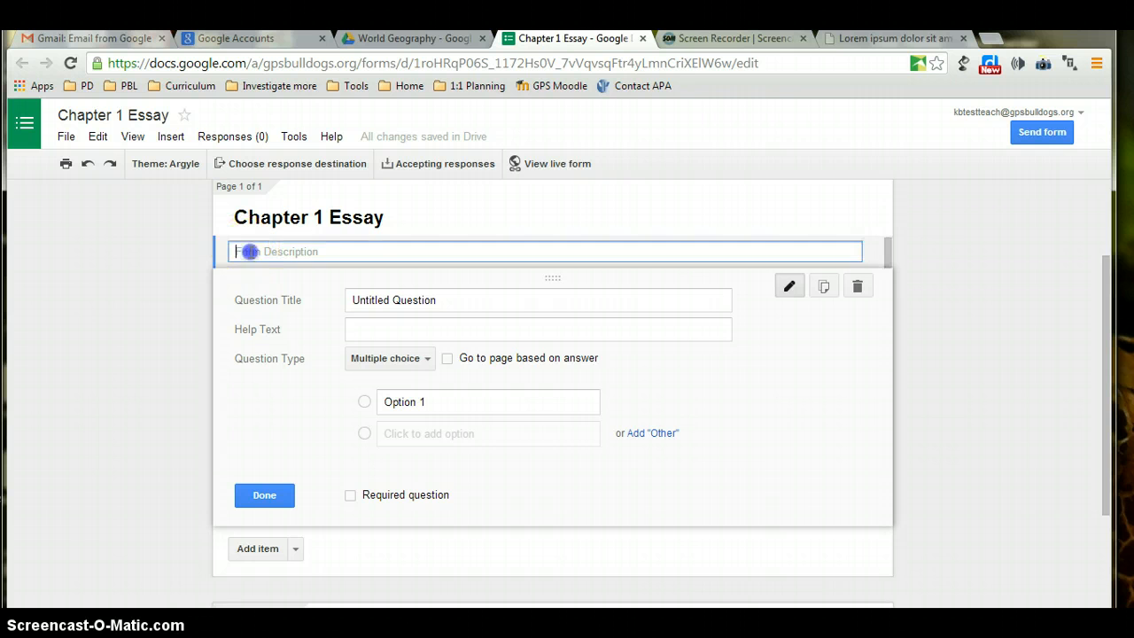
{"action": "type", "text": "Tu"}
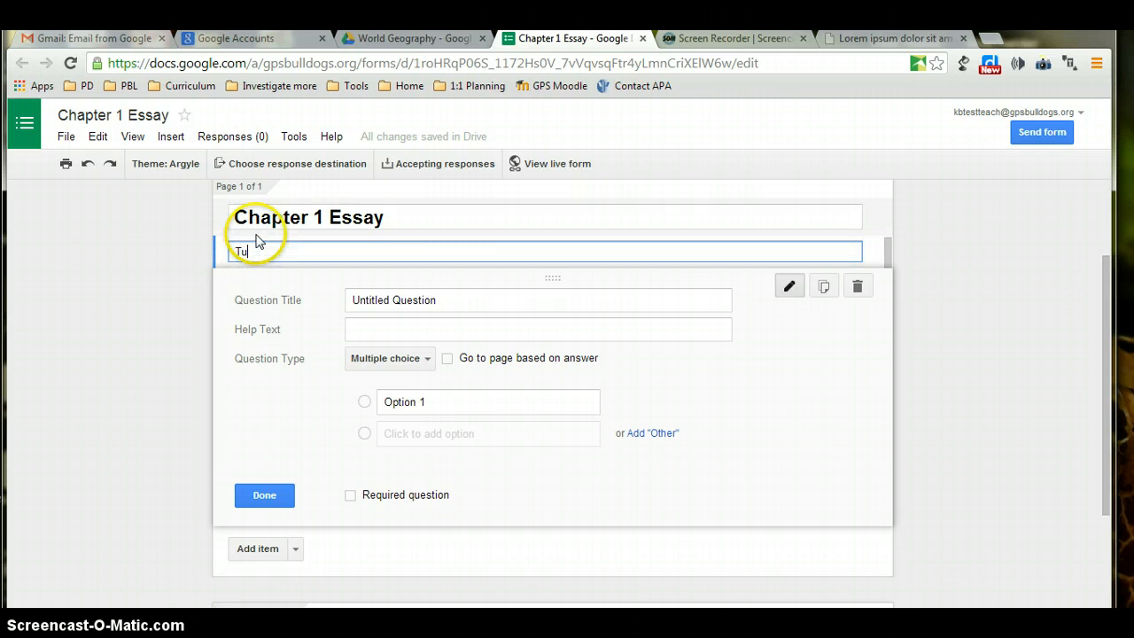
{"action": "type", "text": "rn in your Chapter 1 Essay "}
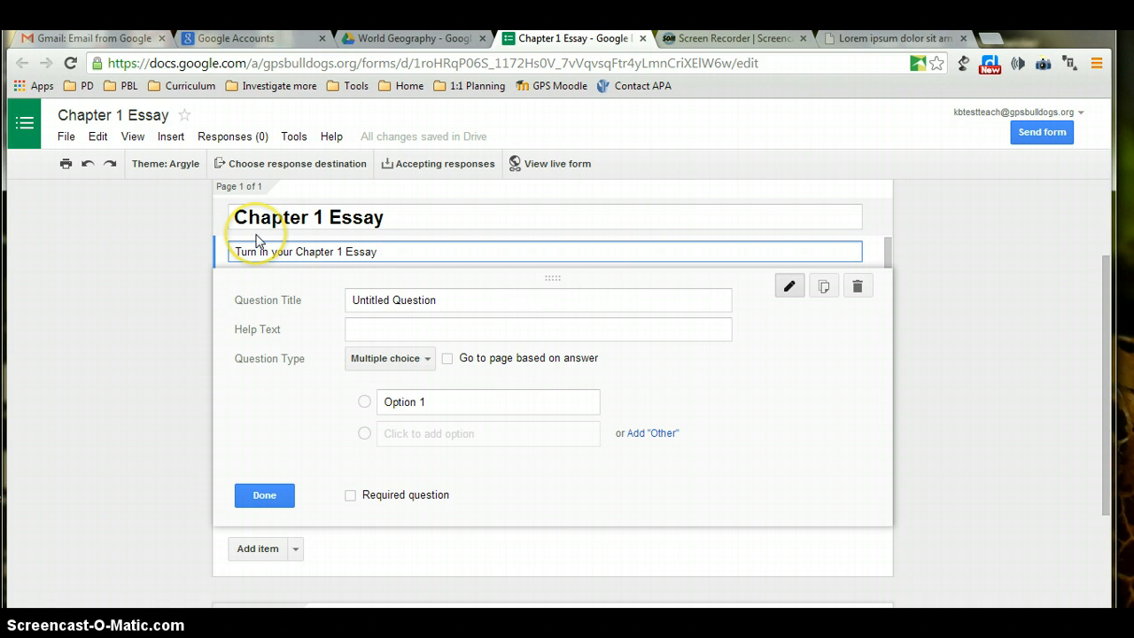
{"action": "type", "text": "below"}
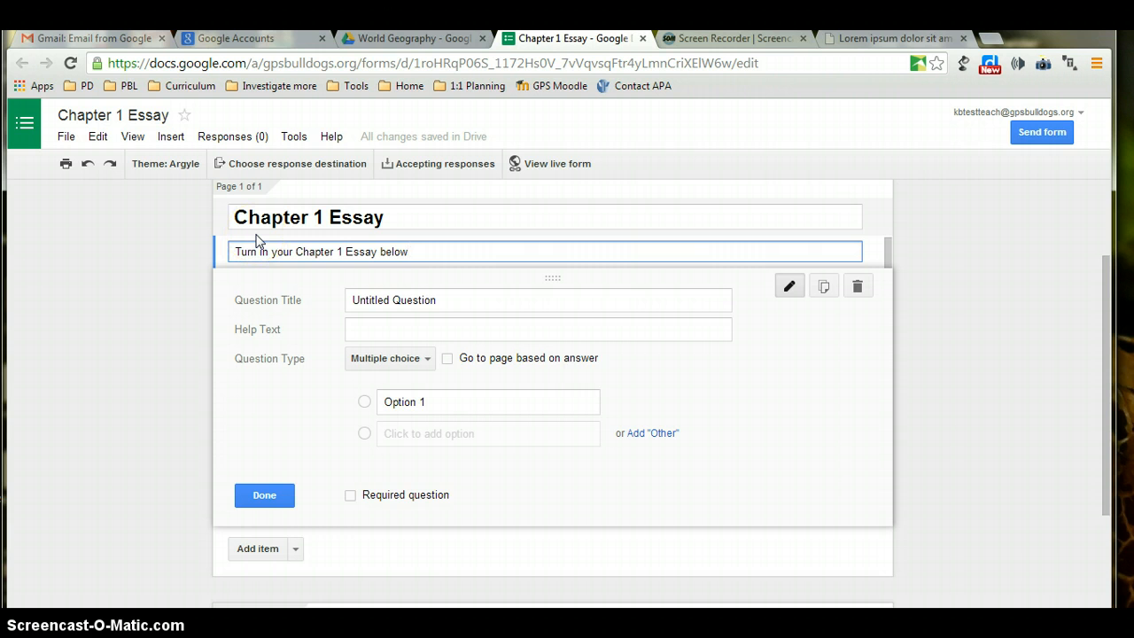
{"action": "type", "text": "."}
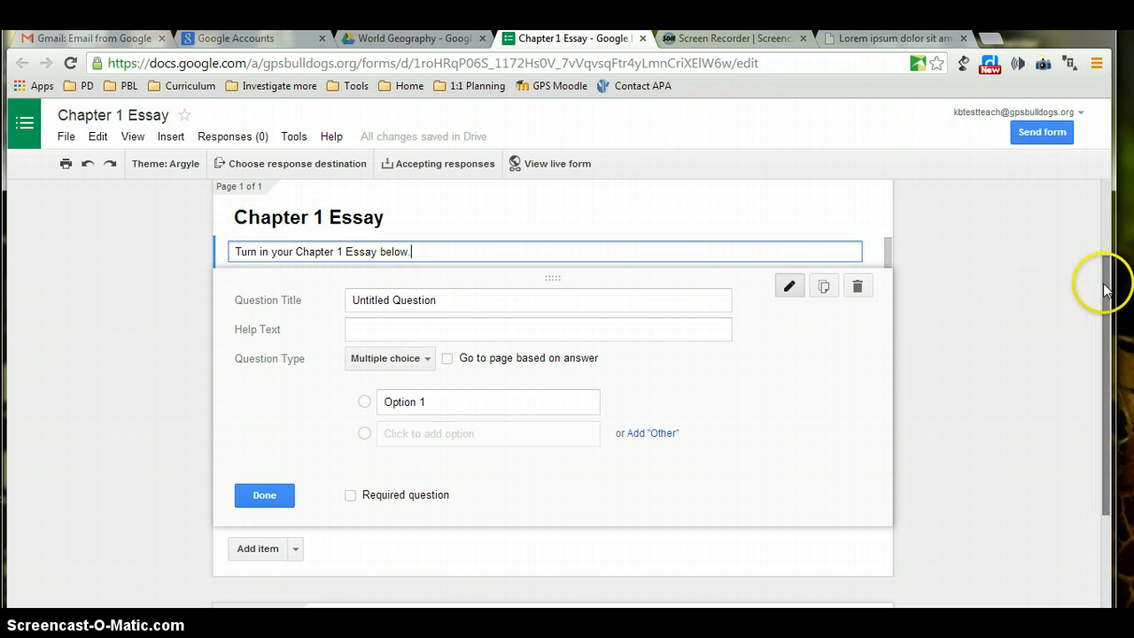
{"action": "left_click_drag", "start_coordinate": [1106, 284], "coordinate": [1103, 206]}
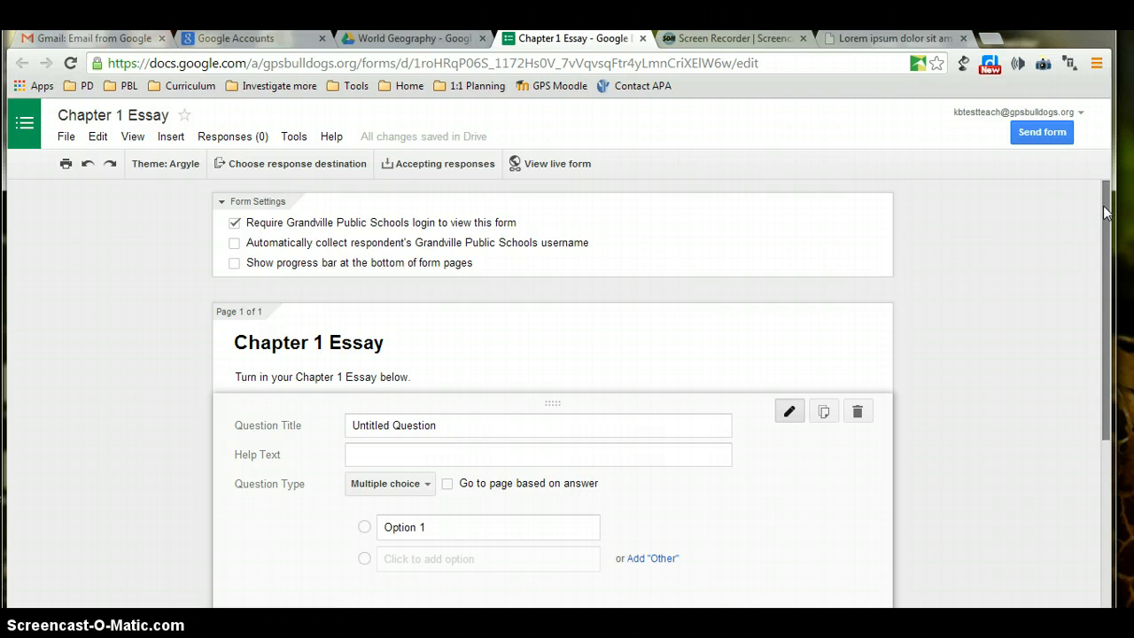
Turn on automatic collection of respondents' Grandville Public Schools usernames.
{"action": "left_click", "coordinate": [235, 247]}
{"action": "left_click_drag", "start_coordinate": [1107, 257], "coordinate": [1105, 305]}
{"action": "left_click_drag", "start_coordinate": [1102, 329], "coordinate": [1101, 341]}
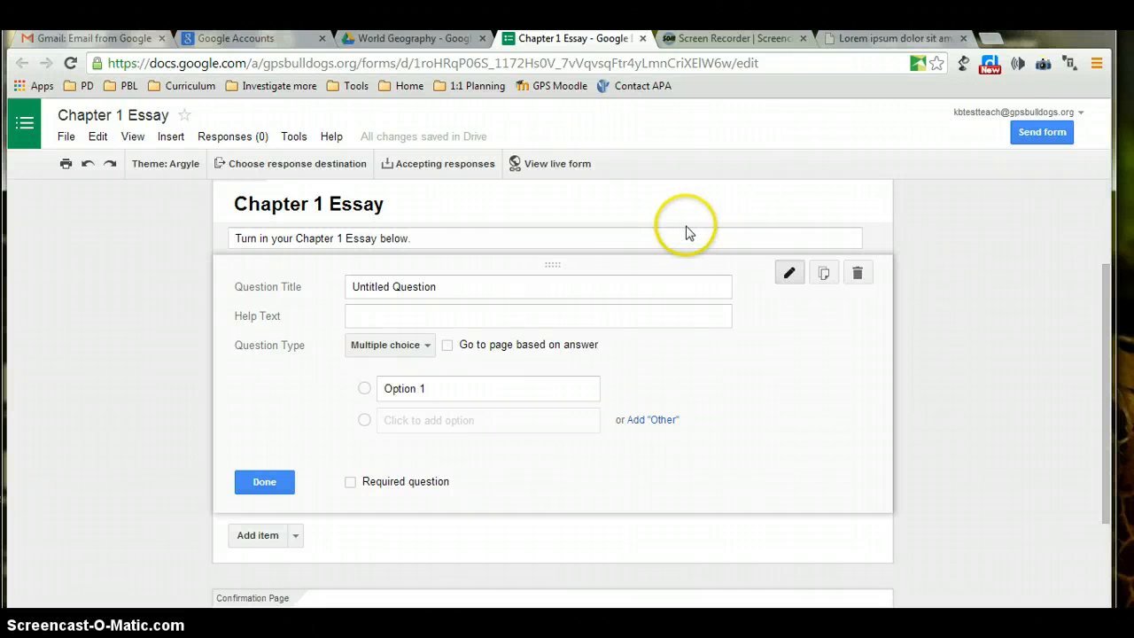
Rename the first question 'First Name' and make it a required Text question.
{"action": "left_click", "coordinate": [527, 288]}
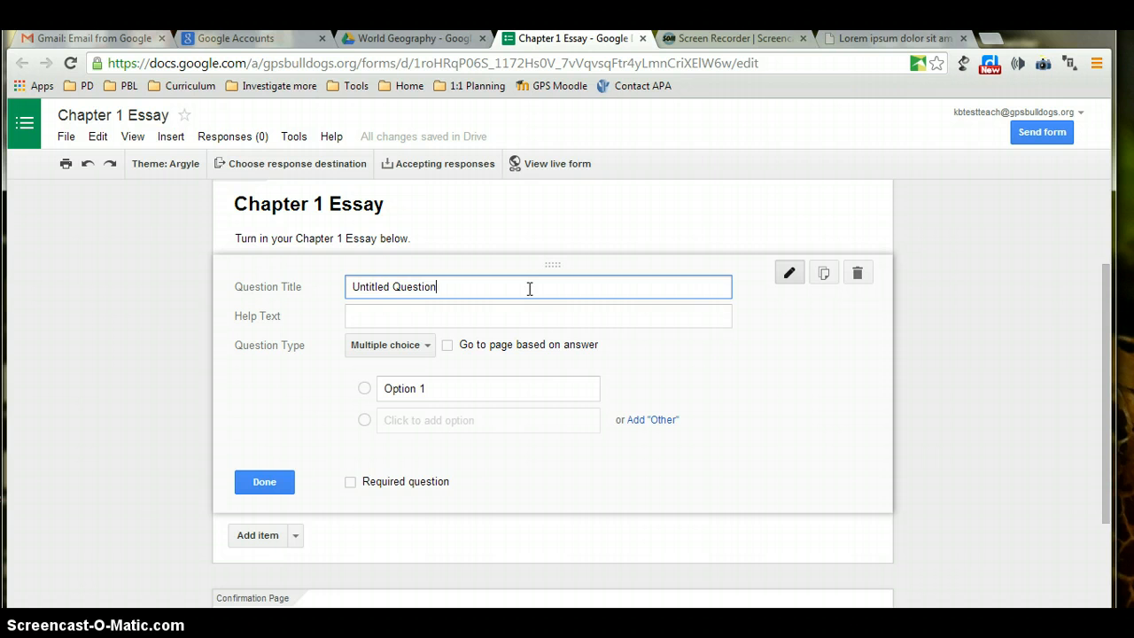
{"action": "key", "text": "ctrl+a"}
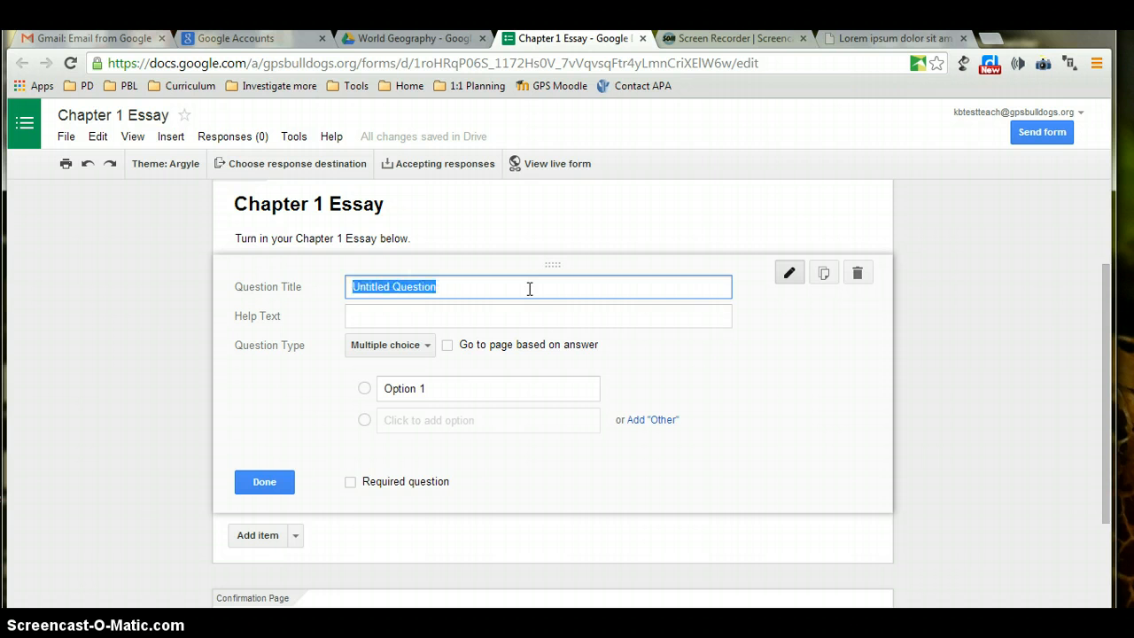
{"action": "type", "text": "First Name"}
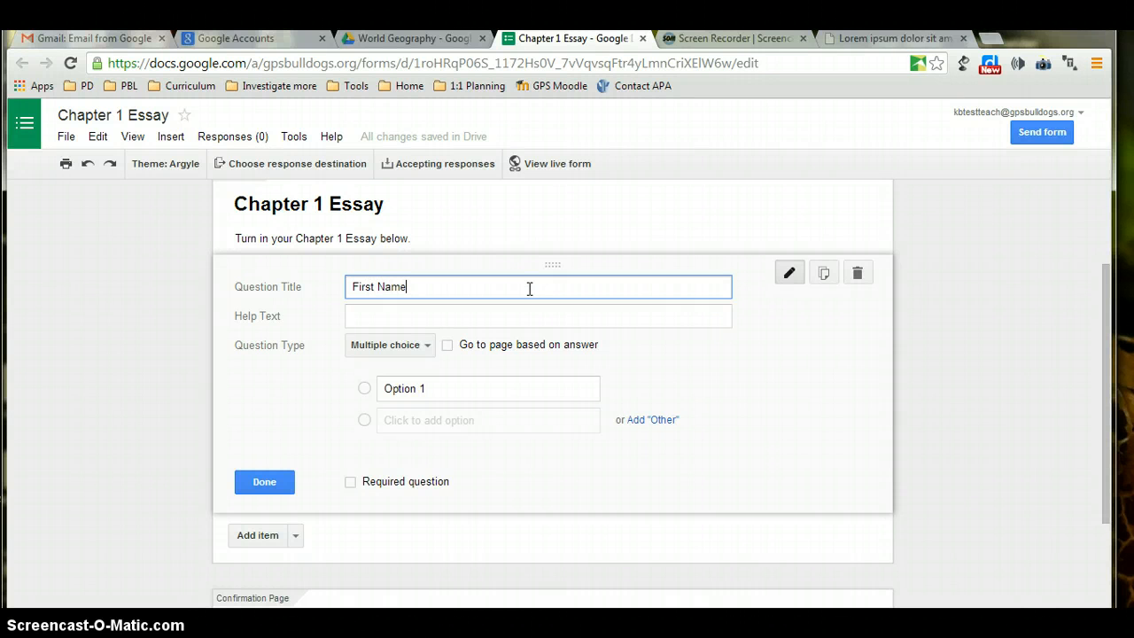
{"action": "left_click", "coordinate": [433, 345]}
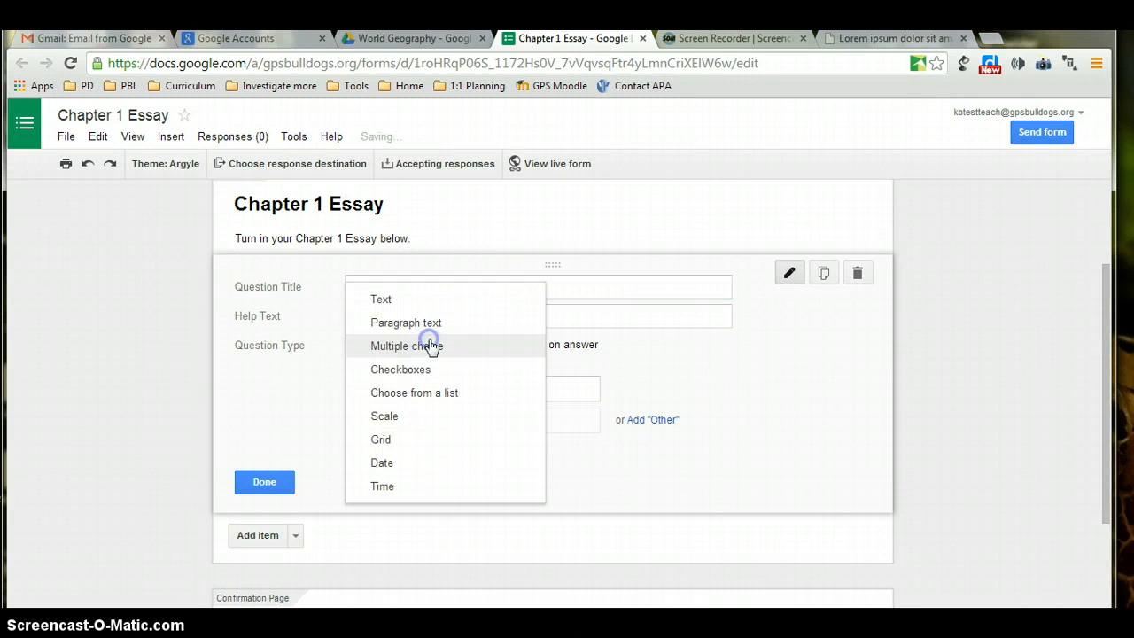
{"action": "left_click", "coordinate": [420, 301]}
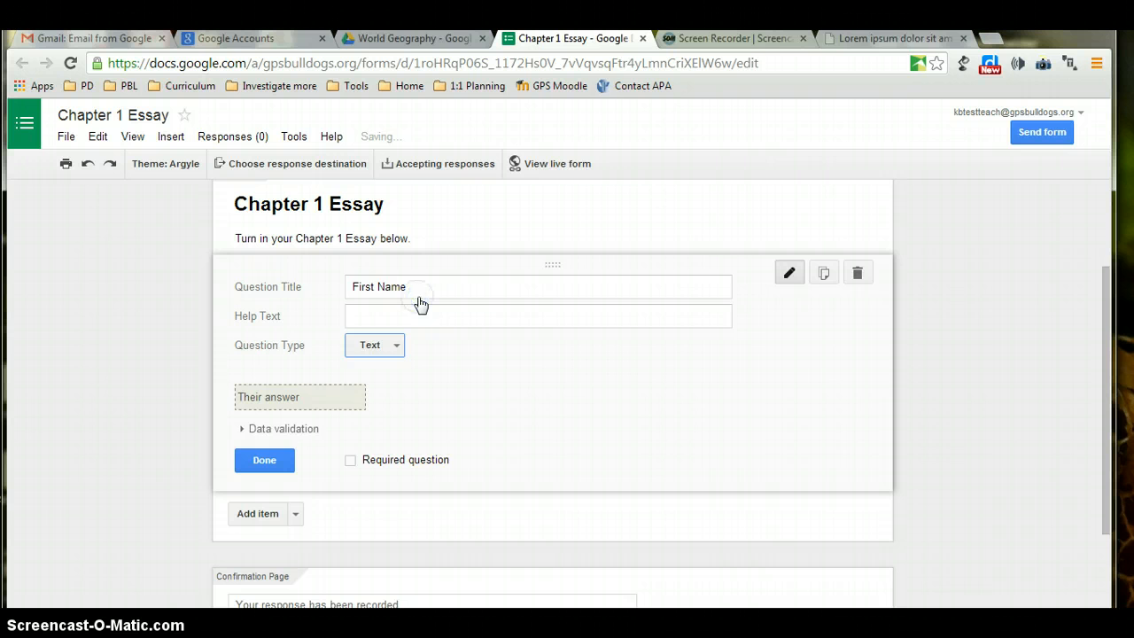
{"action": "scroll", "coordinate": [425, 305], "scroll_direction": "down", "scroll_amount": 2}
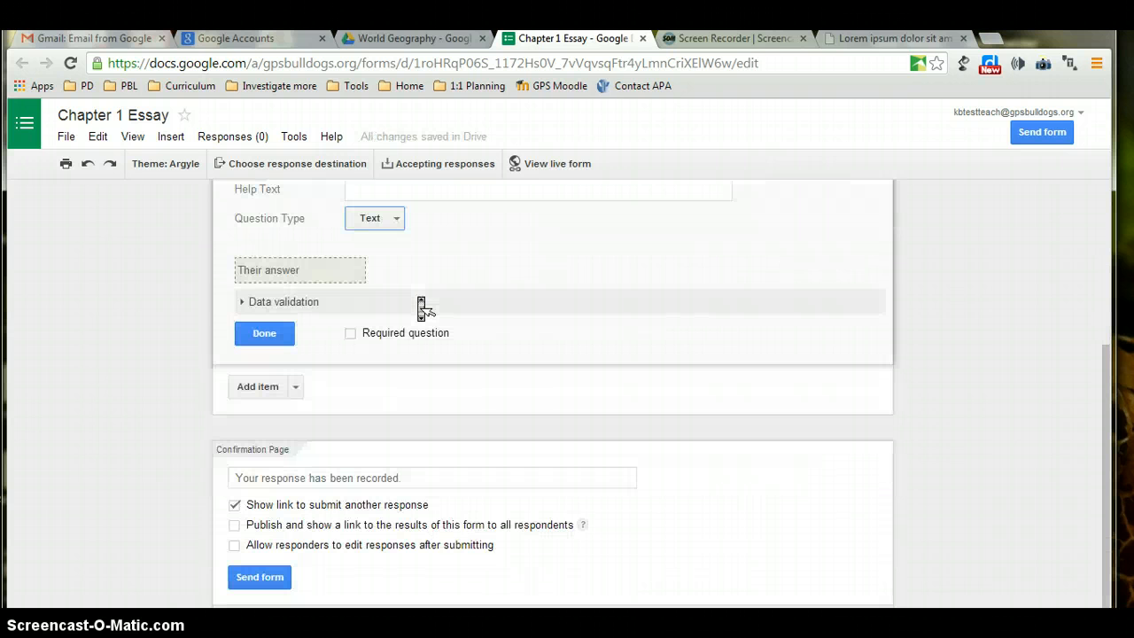
{"action": "left_click", "coordinate": [350, 333]}
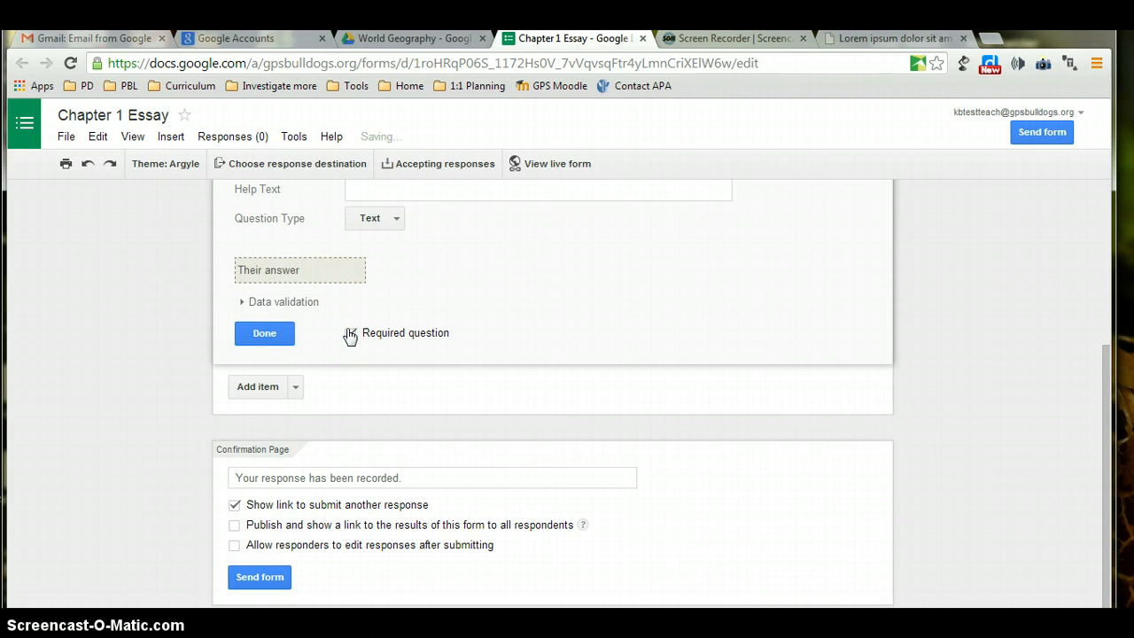
{"action": "left_click", "coordinate": [273, 334]}
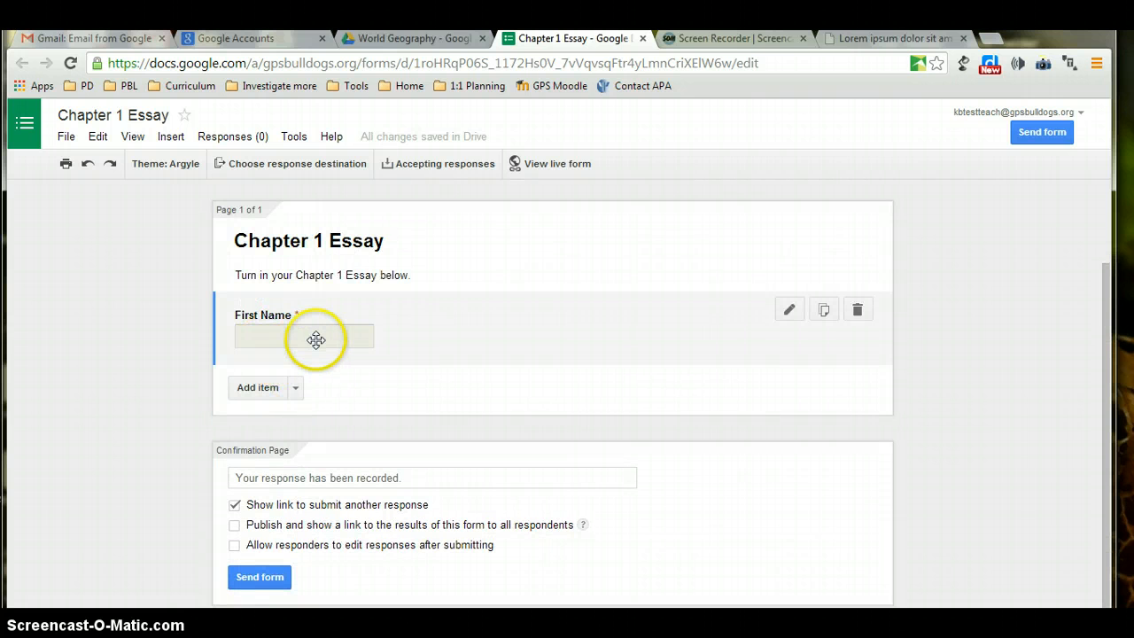
Add a required Text question titled 'Last Name'.
{"action": "left_click", "coordinate": [296, 390]}
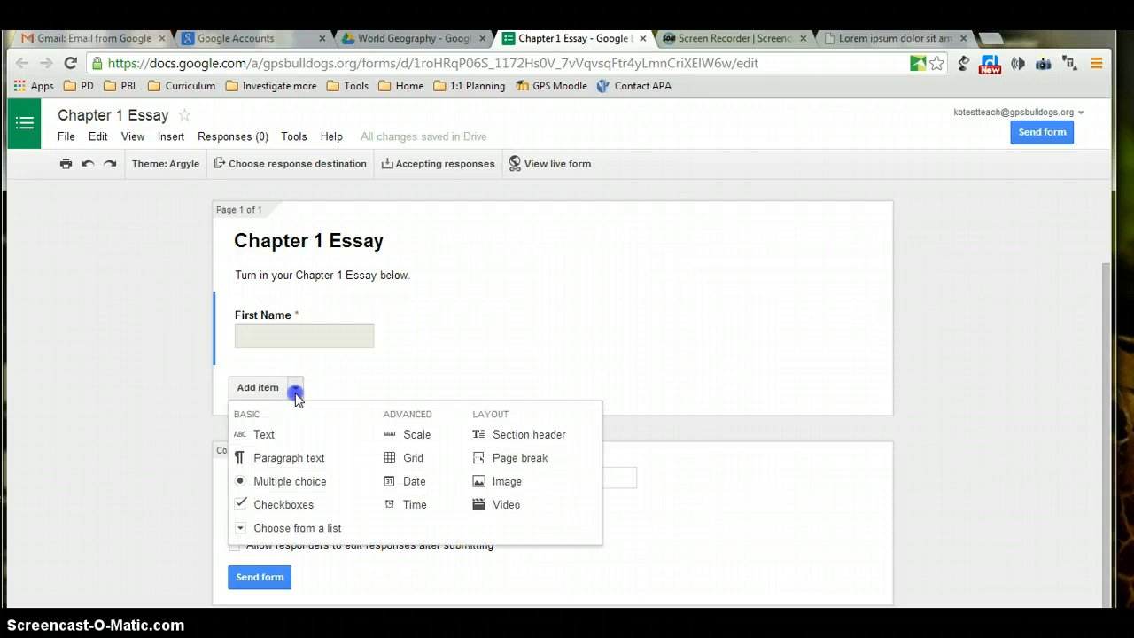
{"action": "left_click", "coordinate": [263, 434]}
{"action": "type", "text": "Last Name"}
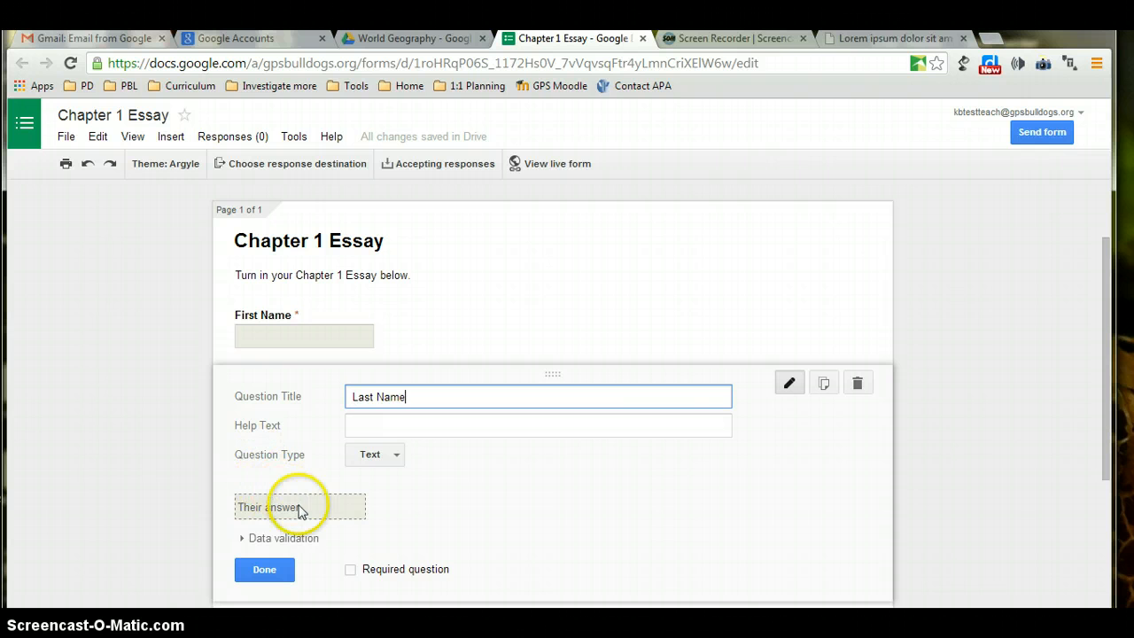
{"action": "left_click", "coordinate": [351, 570]}
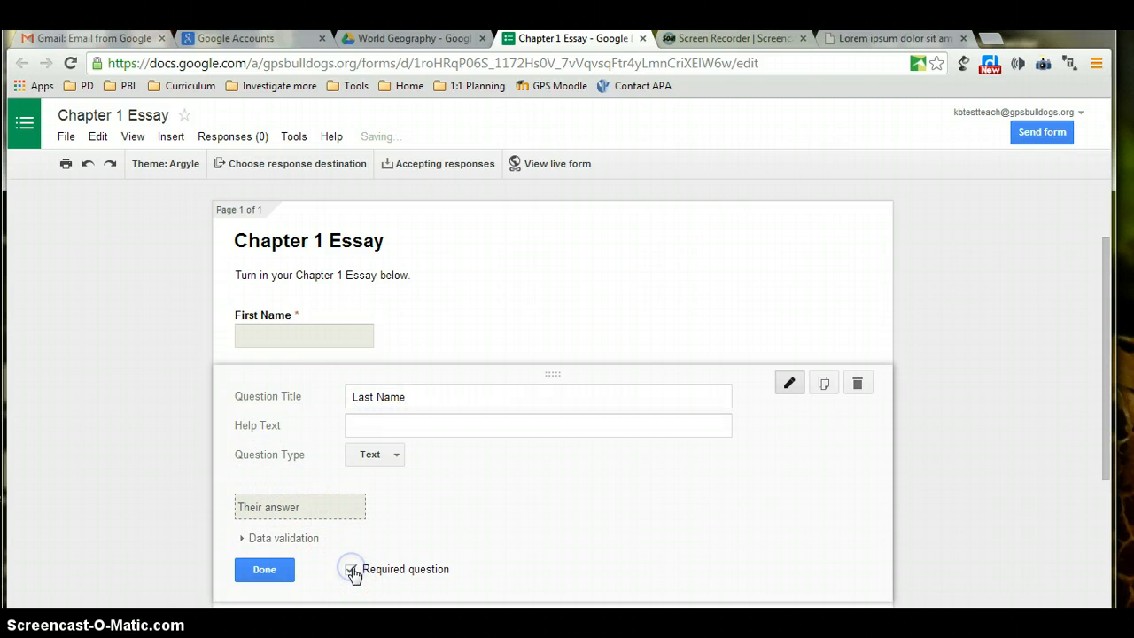
{"action": "left_click", "coordinate": [264, 570]}
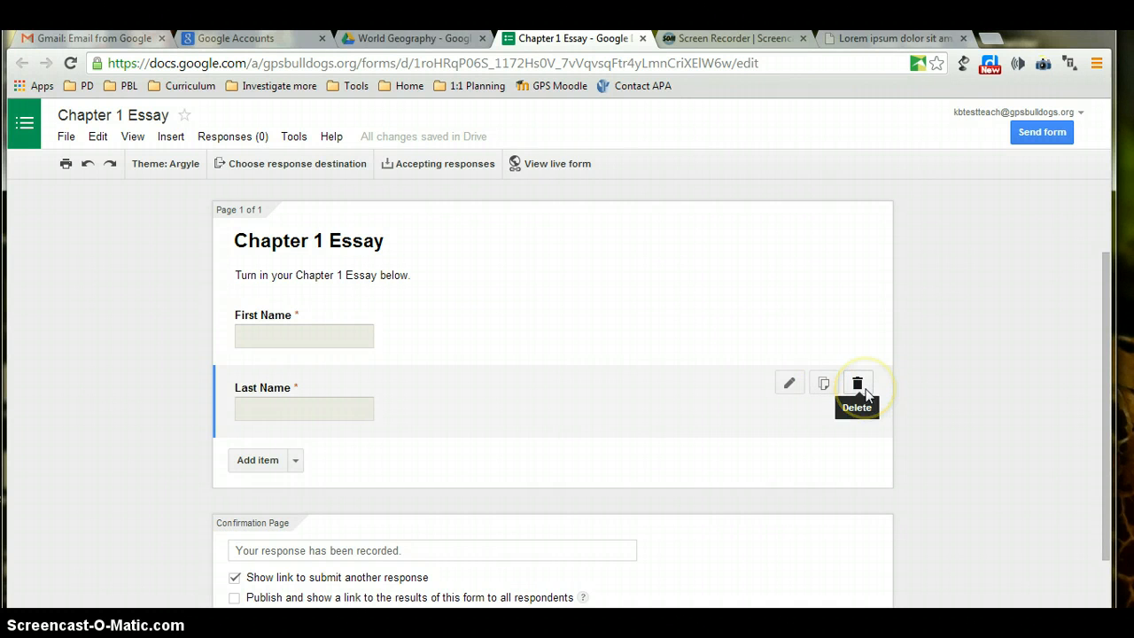
Add a choose-from-a-list question titled 'Class' and start entering its options.
{"action": "left_click", "coordinate": [297, 462]}
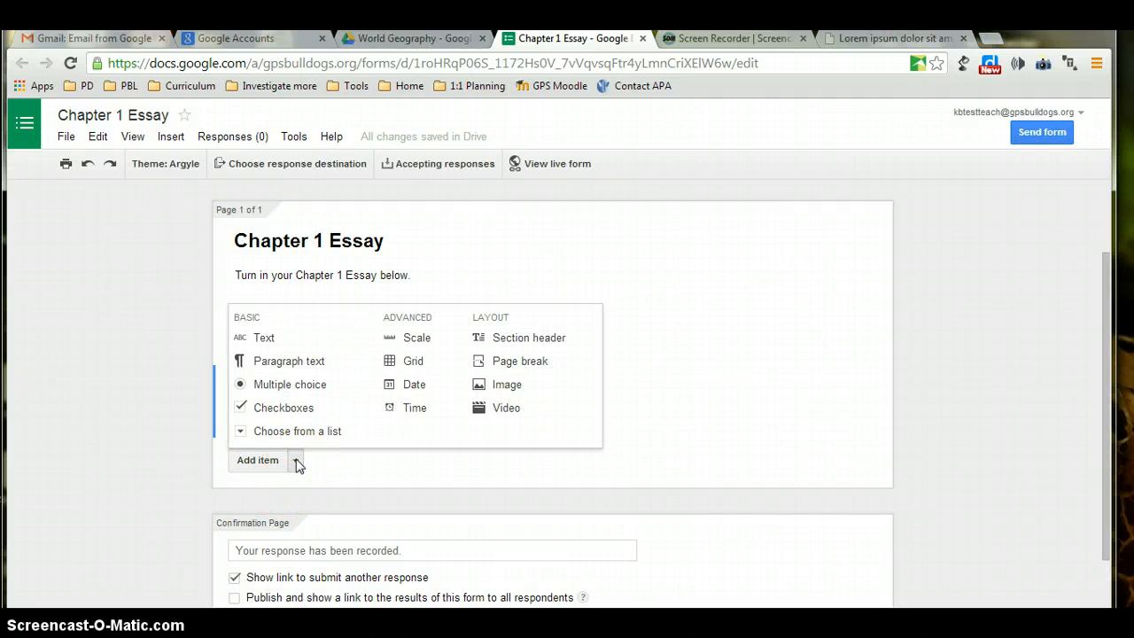
{"action": "left_click", "coordinate": [297, 432]}
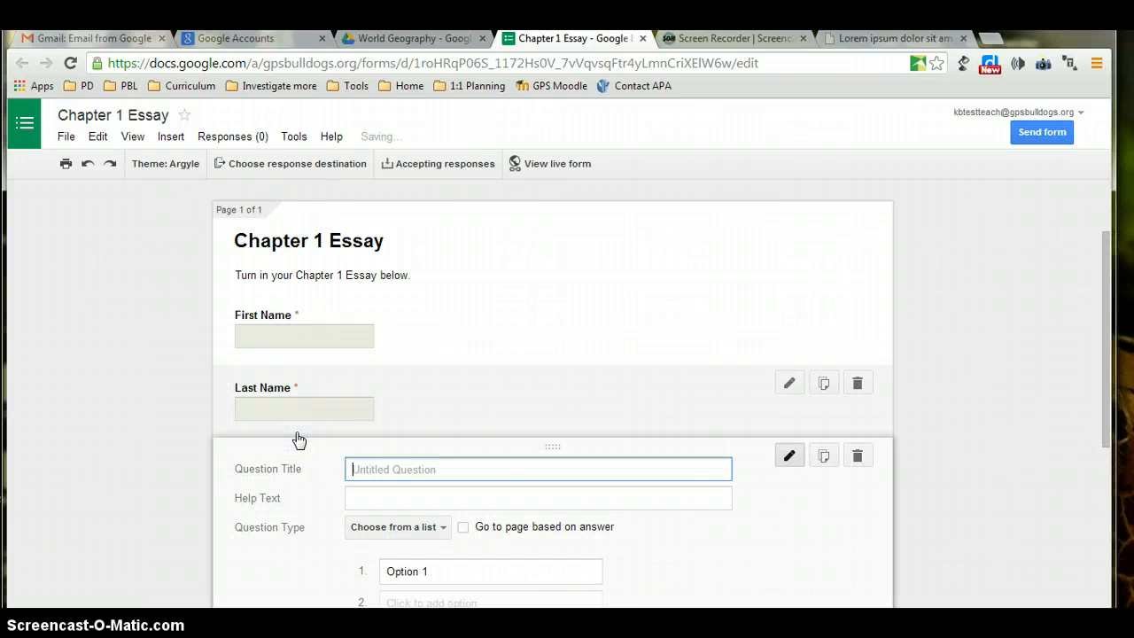
{"action": "type", "text": "Class"}
{"action": "left_click", "coordinate": [430, 516]}
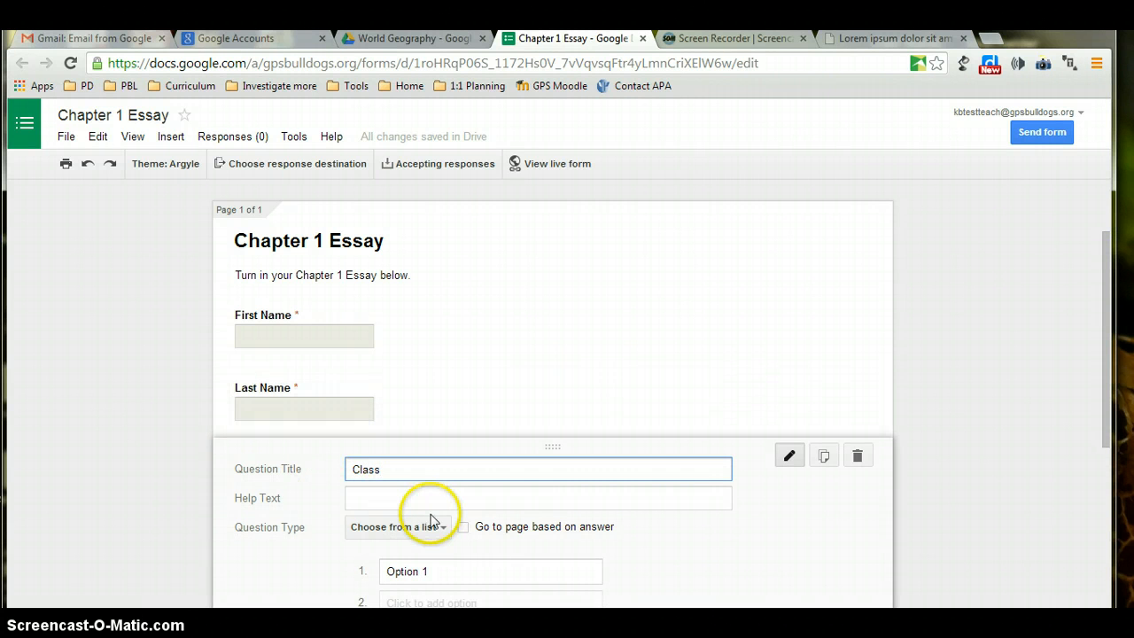
{"action": "left_click", "coordinate": [426, 571]}
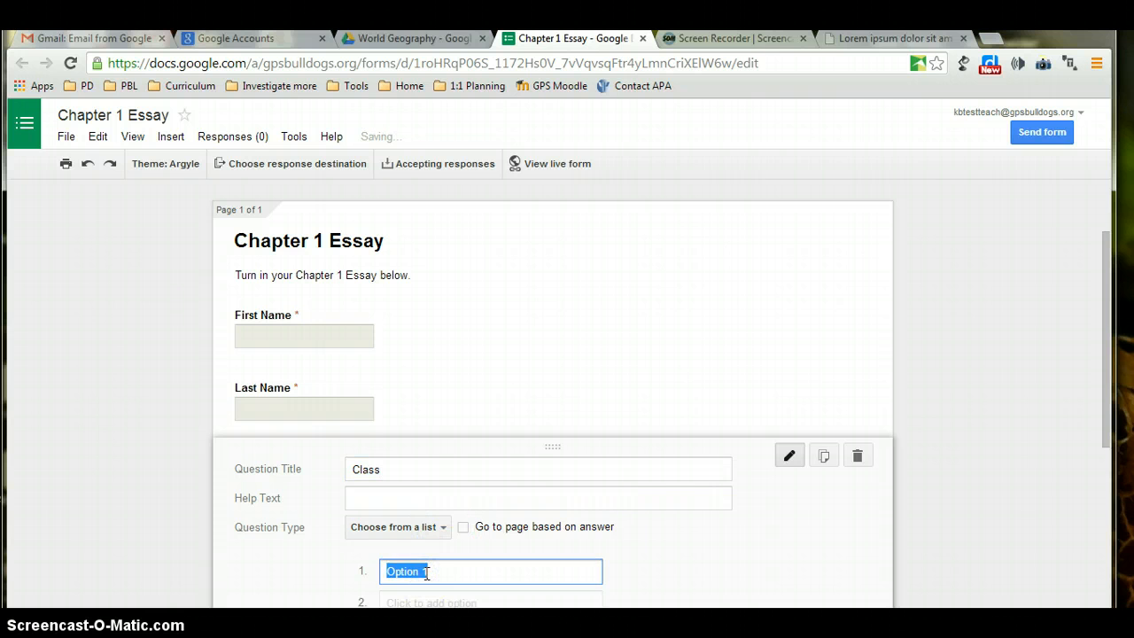
{"action": "type", "text": "A- Ho"}
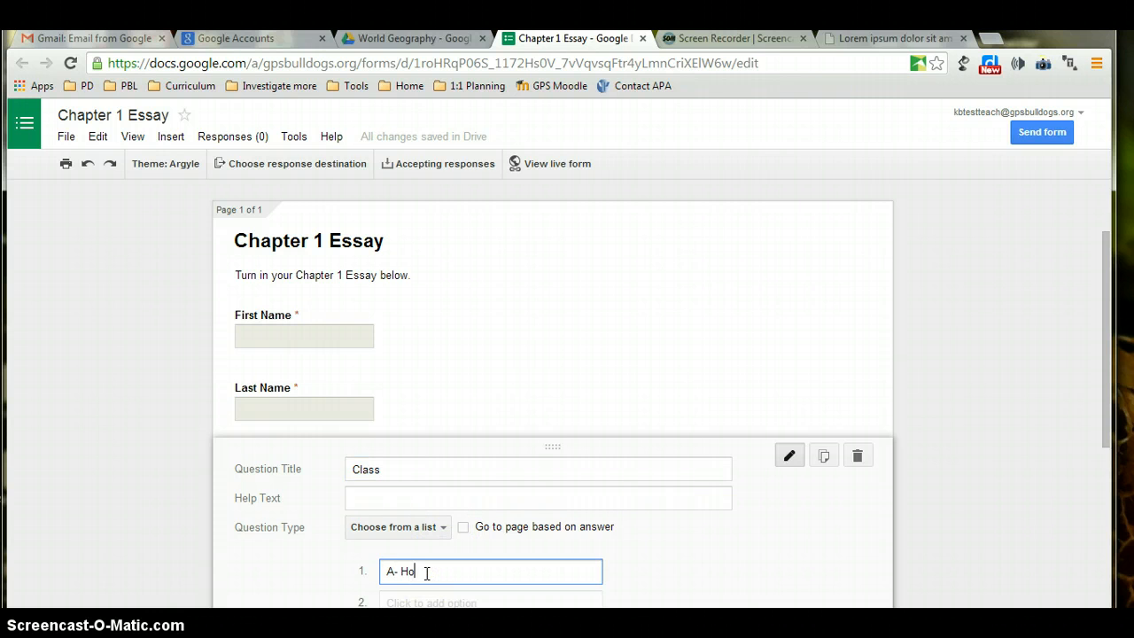
{"action": "key", "text": "BackSpace"}
{"action": "key", "text": "BackSpace"}
{"action": "type", "text": "1st hour"}
{"action": "left_click", "coordinate": [411, 600]}
{"action": "left_click", "coordinate": [427, 601]}
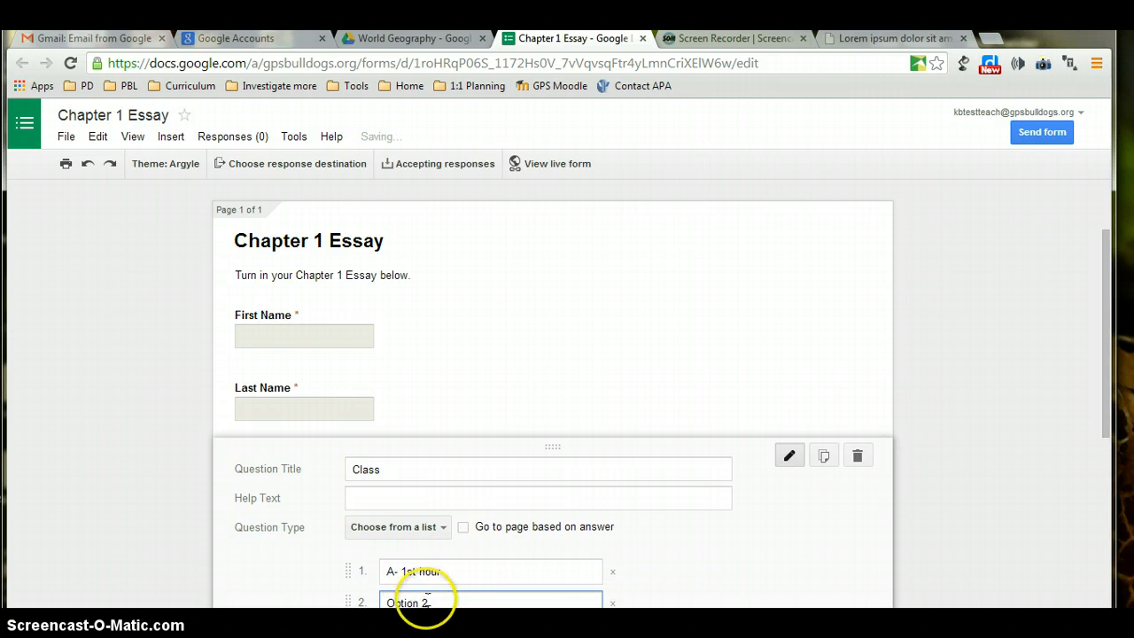
{"action": "key", "text": "BackSpace"}
{"action": "key", "text": "BackSpace"}
{"action": "key", "text": "BackSpace"}
{"action": "key", "text": "BackSpace"}
{"action": "key", "text": "BackSpace"}
{"action": "key", "text": "BackSpace"}
{"action": "key", "text": "BackSpace"}
{"action": "key", "text": "BackSpace"}
{"action": "key", "text": "BackSpace"}
{"action": "type", "text": "B-"}
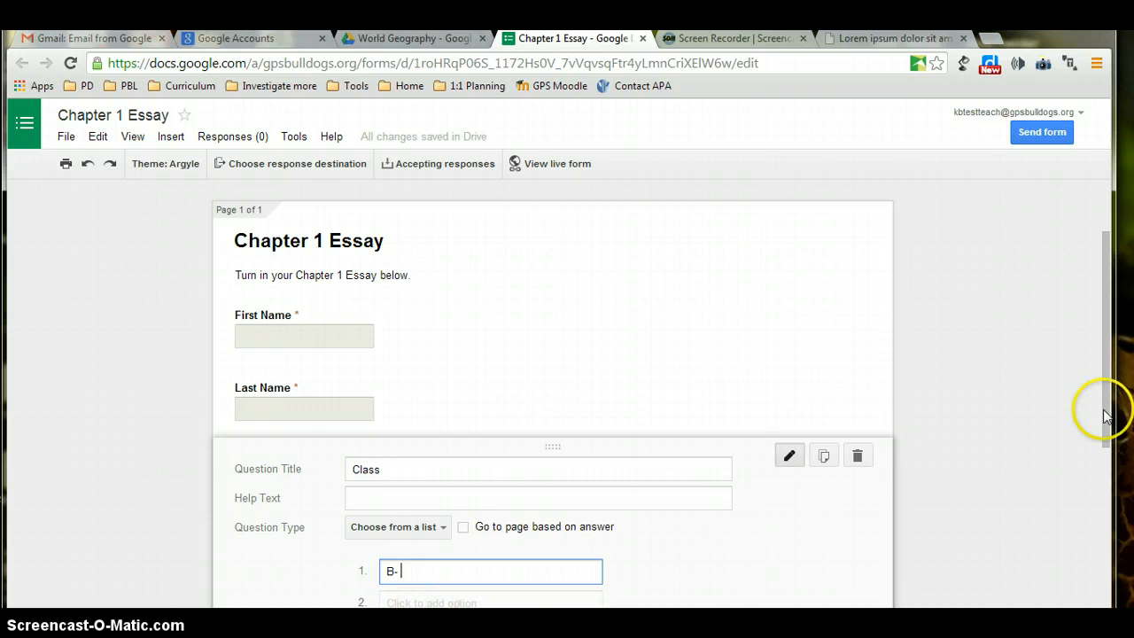
Set the Class options to A-1st hour, B-2nd hour and C-3rd hour.
{"action": "left_click_drag", "start_coordinate": [1109, 412], "coordinate": [1107, 491]}
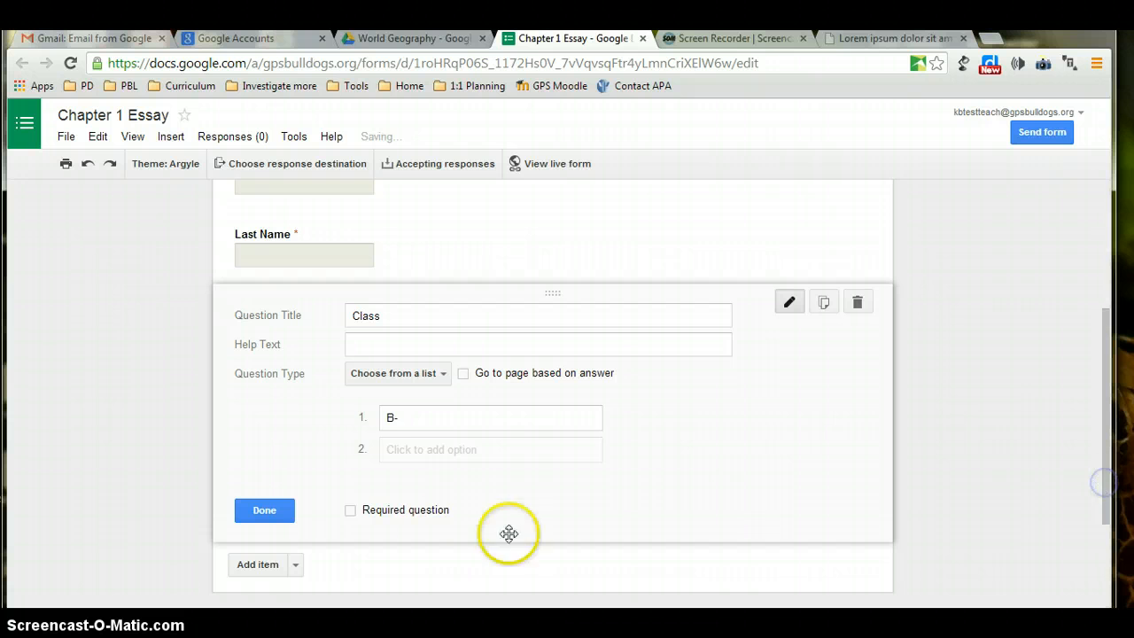
{"action": "left_click", "coordinate": [436, 418]}
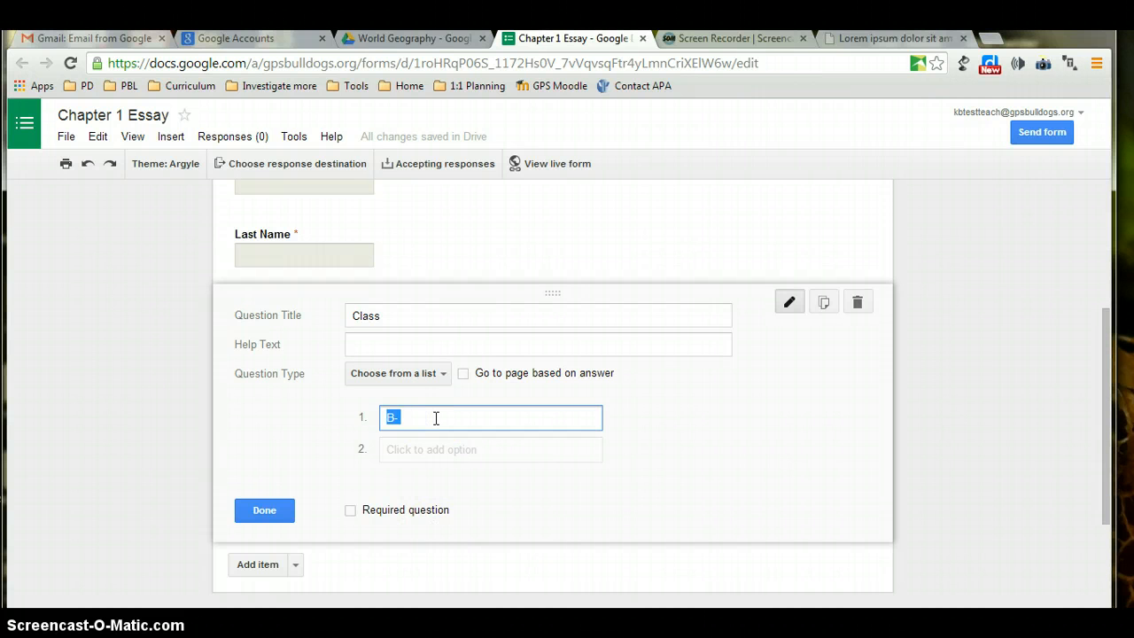
{"action": "type", "text": "A-1st hour"}
{"action": "left_click", "coordinate": [423, 447]}
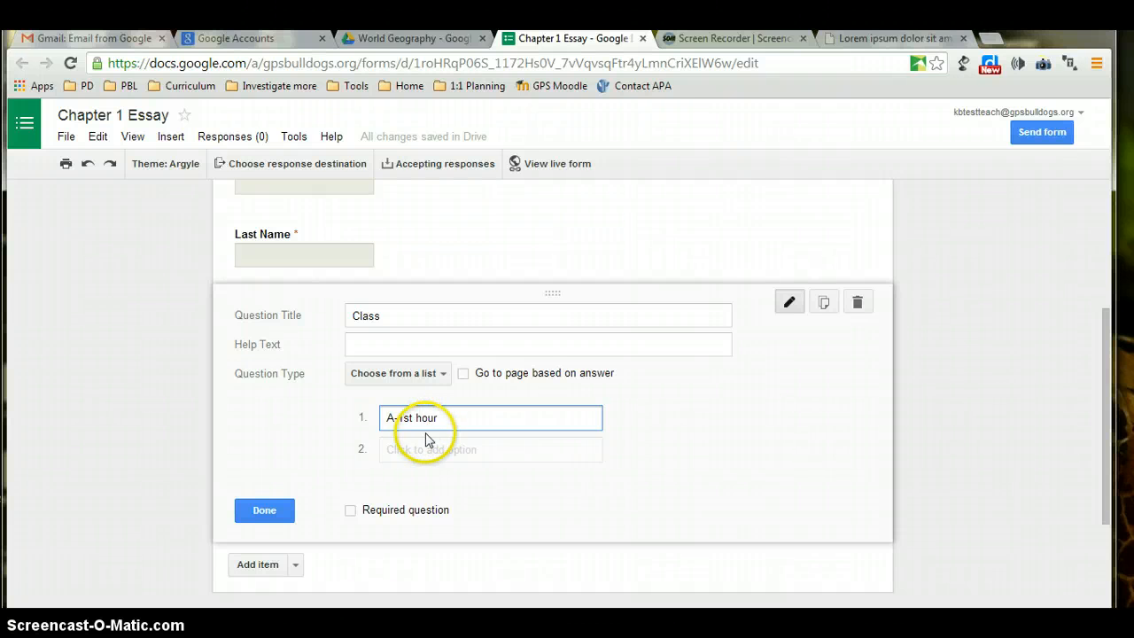
{"action": "left_click", "coordinate": [423, 449]}
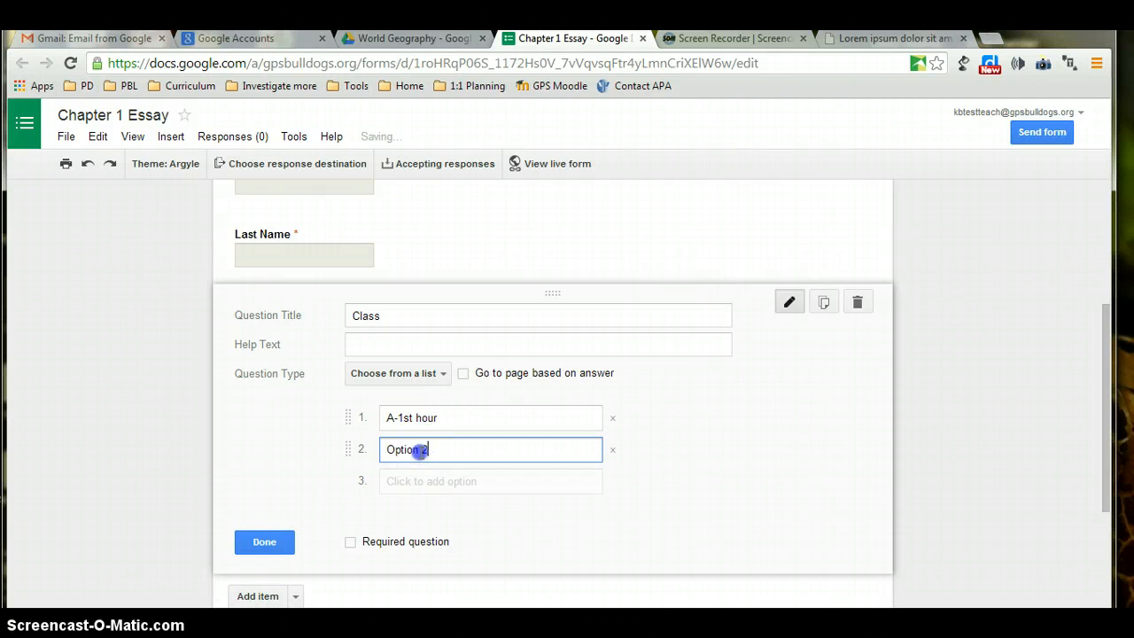
{"action": "left_click_drag", "start_coordinate": [423, 449], "coordinate": [372, 443]}
{"action": "type", "text": "B-"}
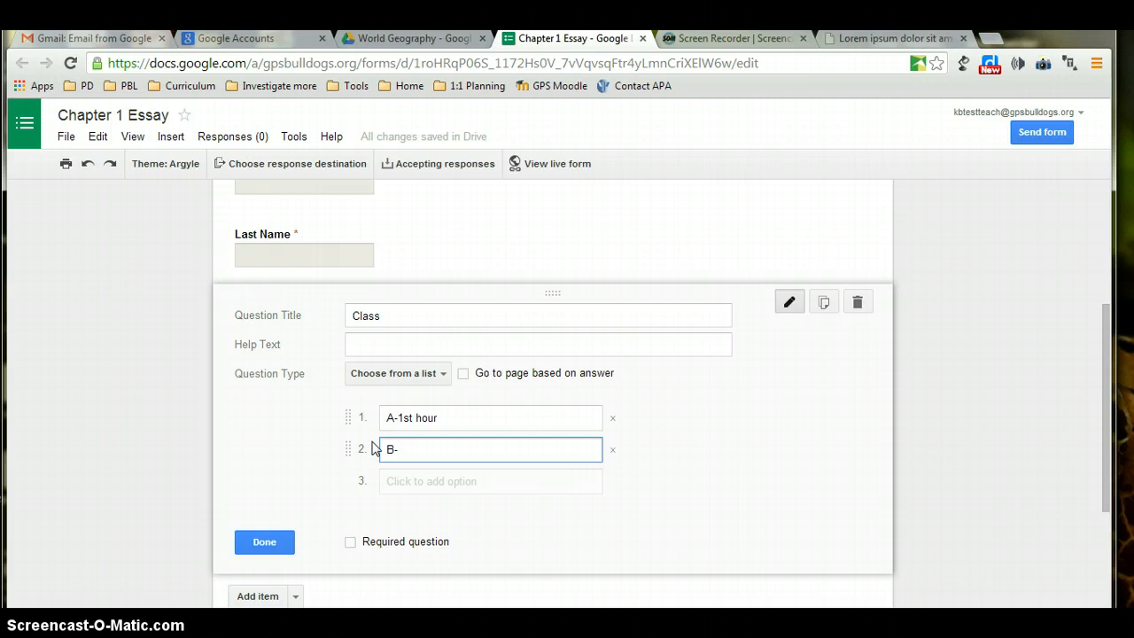
{"action": "type", "text": "2nd hour"}
{"action": "left_click", "coordinate": [402, 458]}
{"action": "left_click", "coordinate": [398, 478]}
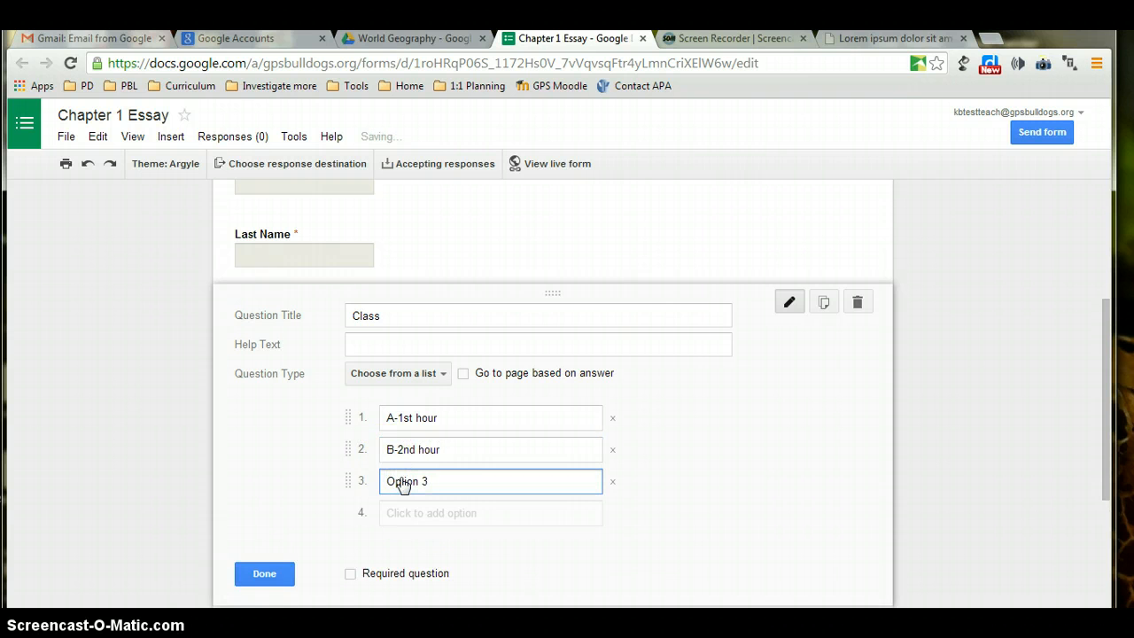
{"action": "left_click", "coordinate": [432, 481]}
{"action": "left_click_drag", "start_coordinate": [432, 481], "coordinate": [373, 479]}
{"action": "type", "text": "C"}
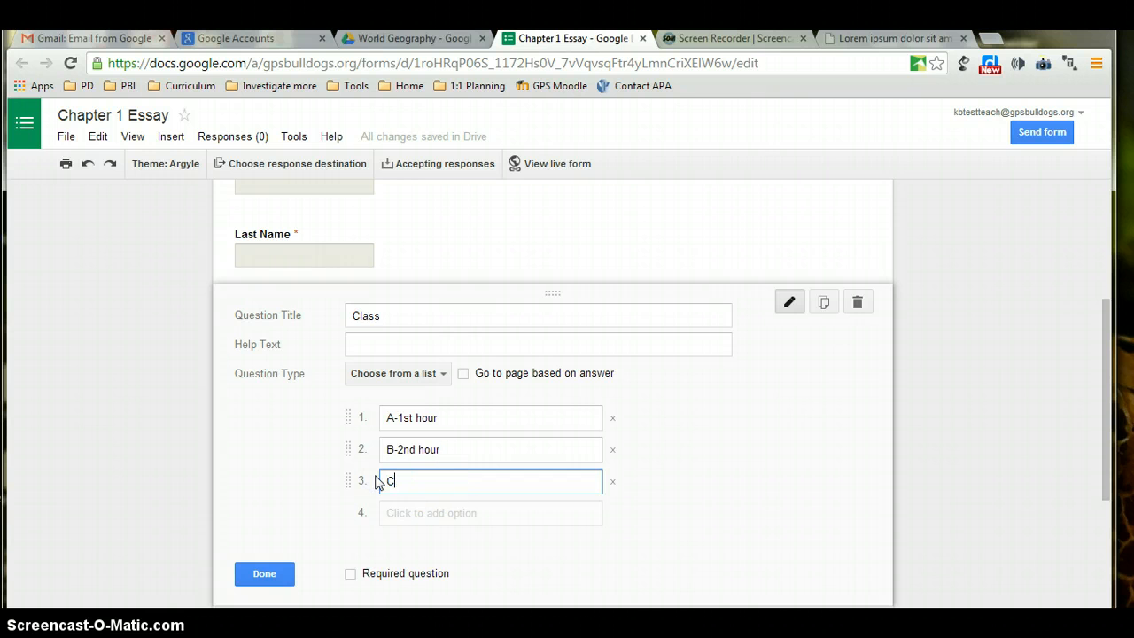
{"action": "type", "text": "-3rd hour"}
Make the Class question required and recheck its options.
{"action": "left_click", "coordinate": [349, 574]}
{"action": "left_click", "coordinate": [285, 569]}
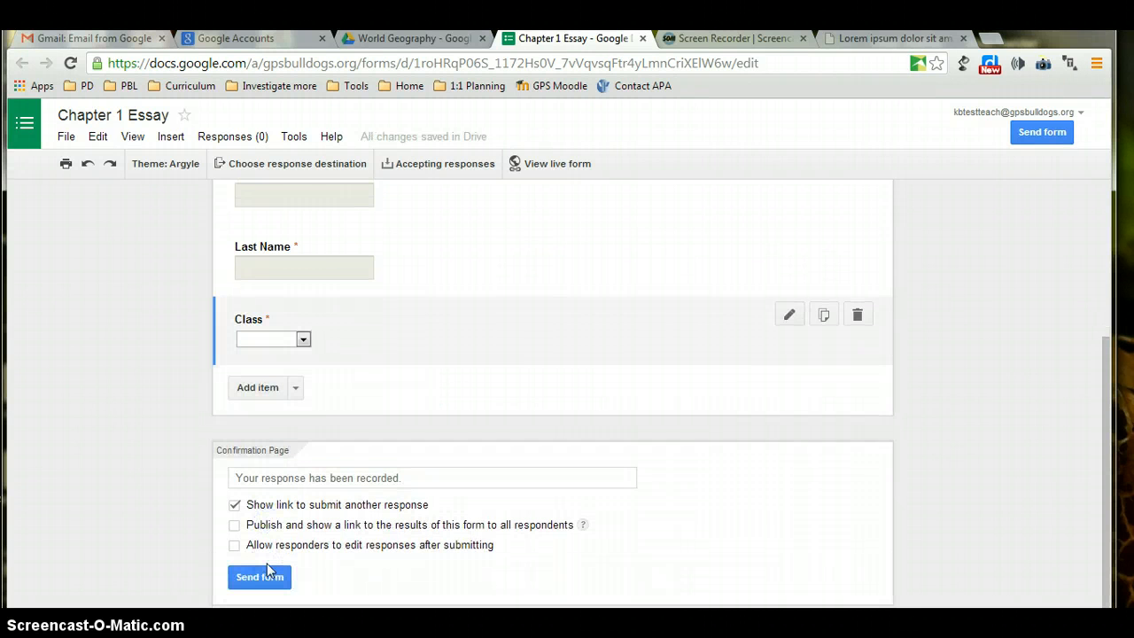
{"action": "left_click", "coordinate": [300, 339]}
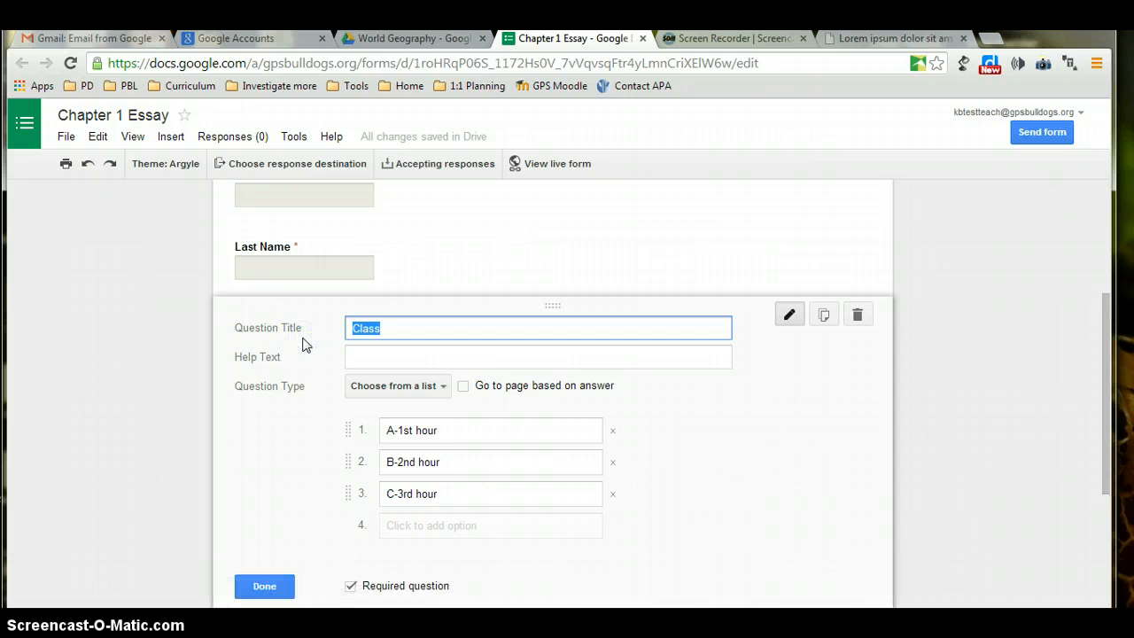
{"action": "left_click", "coordinate": [260, 587]}
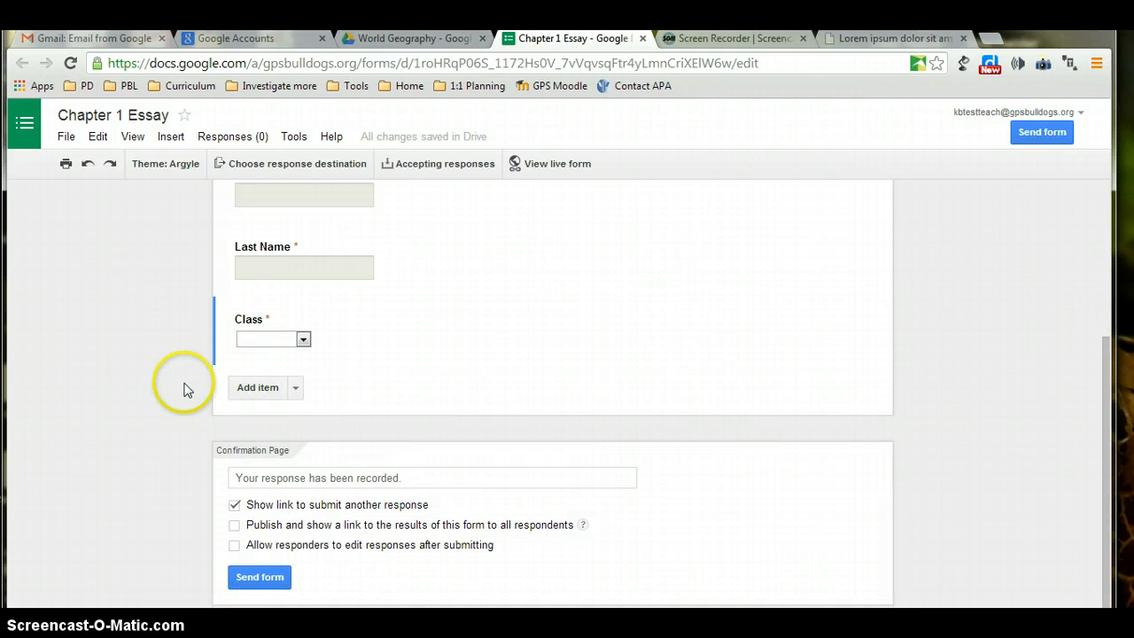
Add a paragraph question titled 'Please copy and paste the hyperlink to your assignment below.'.
{"action": "left_click", "coordinate": [295, 388]}
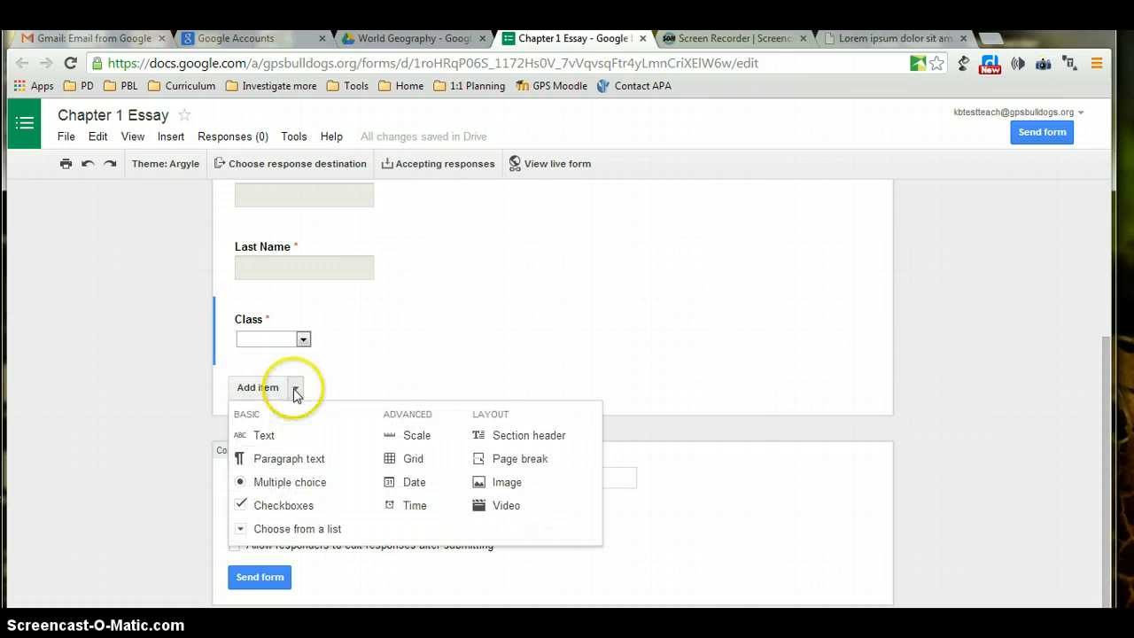
{"action": "left_click", "coordinate": [285, 457]}
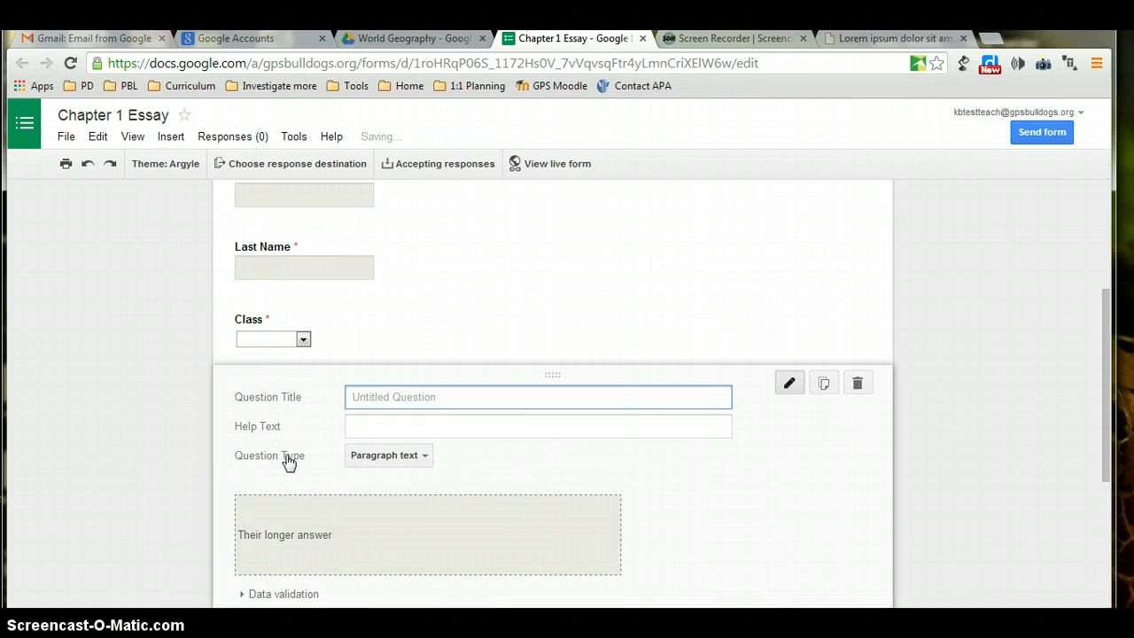
{"action": "type", "text": "Please "}
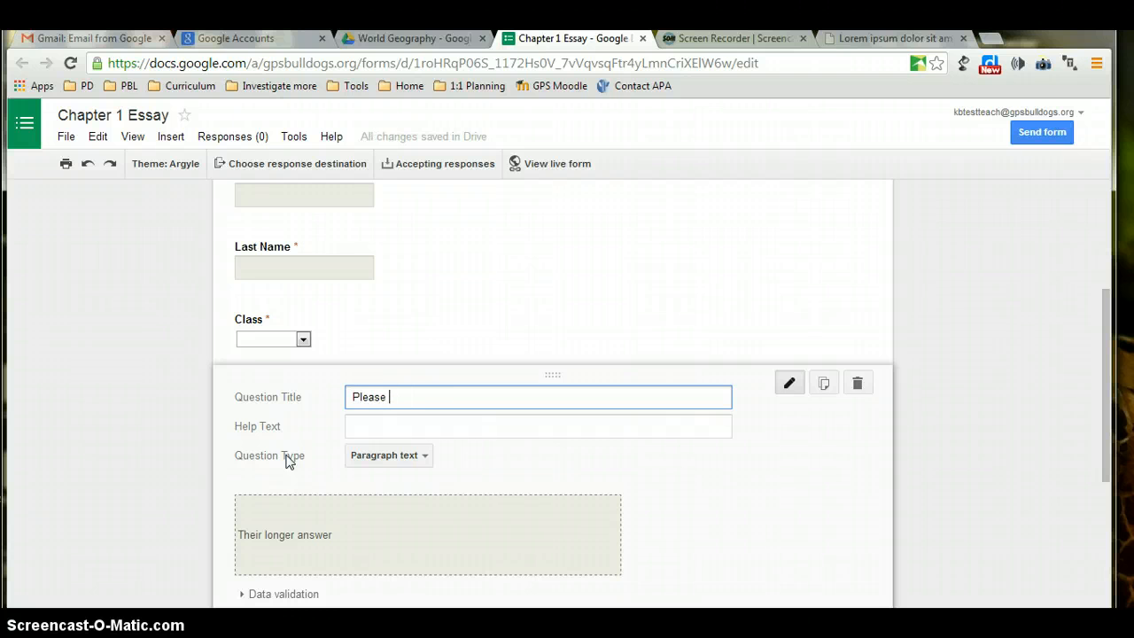
{"action": "type", "text": "copy and paste the hype"}
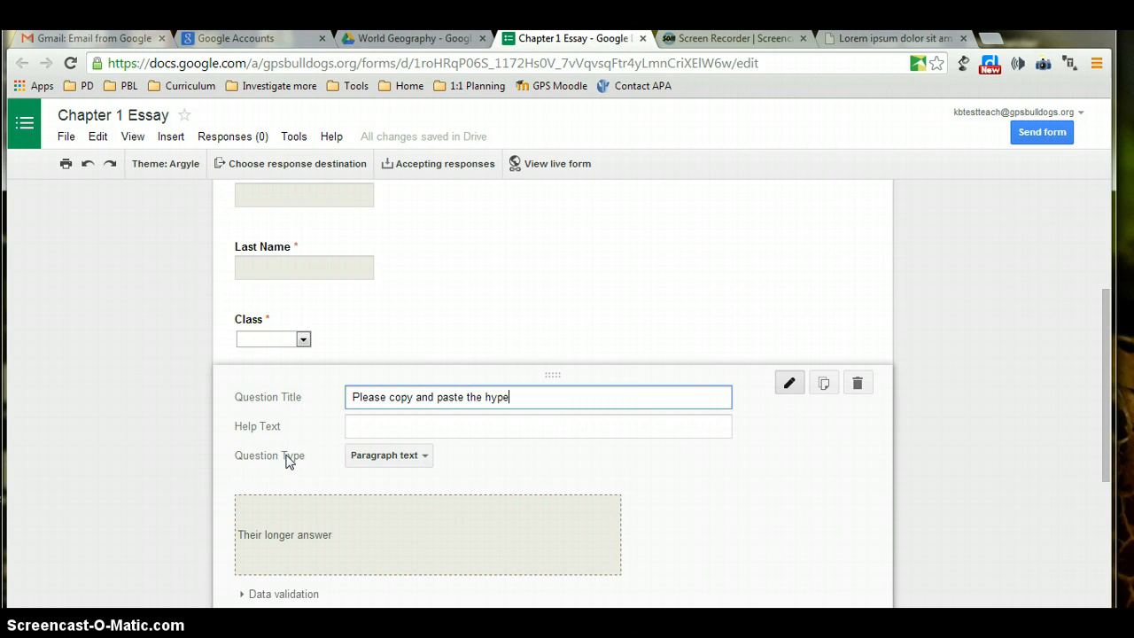
{"action": "type", "text": "rlink to your assignment "}
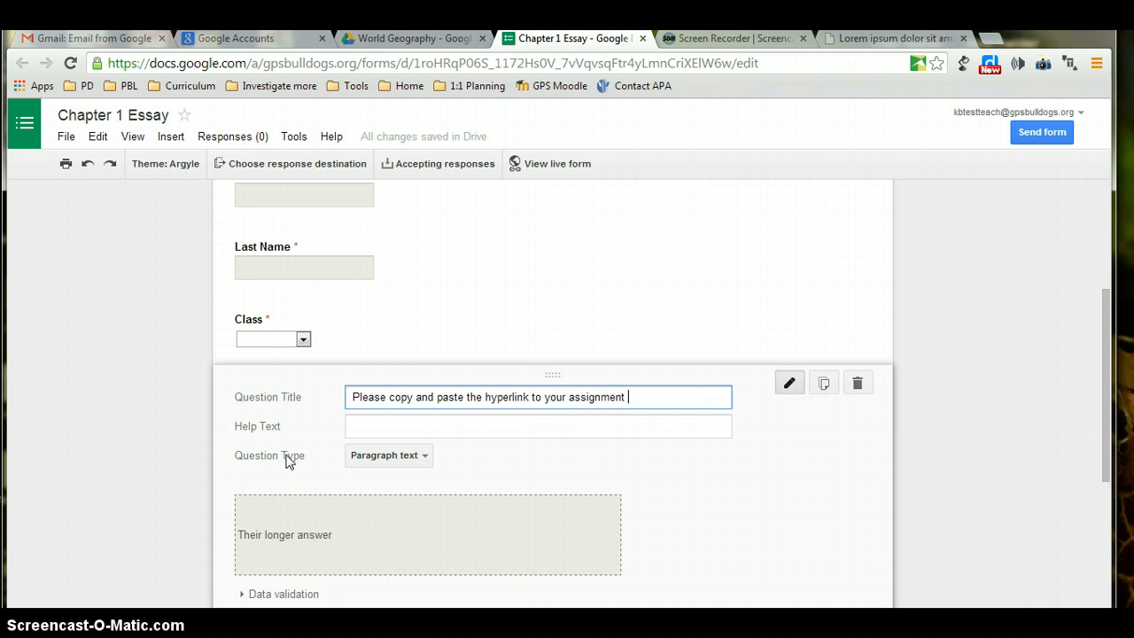
{"action": "type", "text": "below."}
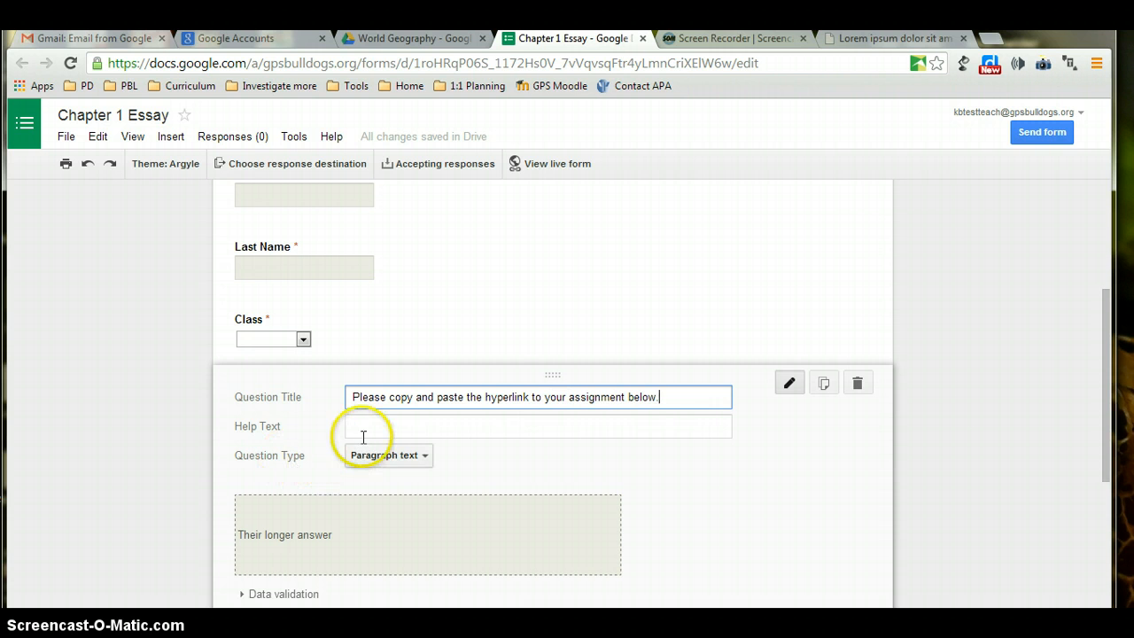
Add help text telling students to share the assignment first, then copy the share-menu hyperlink.
{"action": "left_click", "coordinate": [363, 427]}
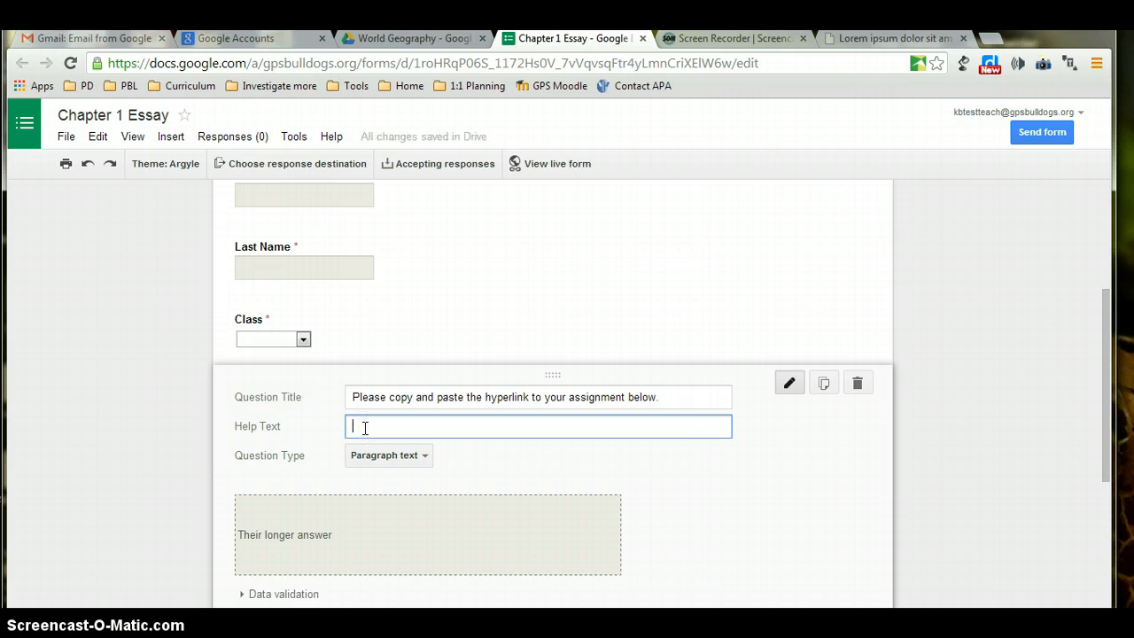
{"action": "type", "text": "Please first make sure "}
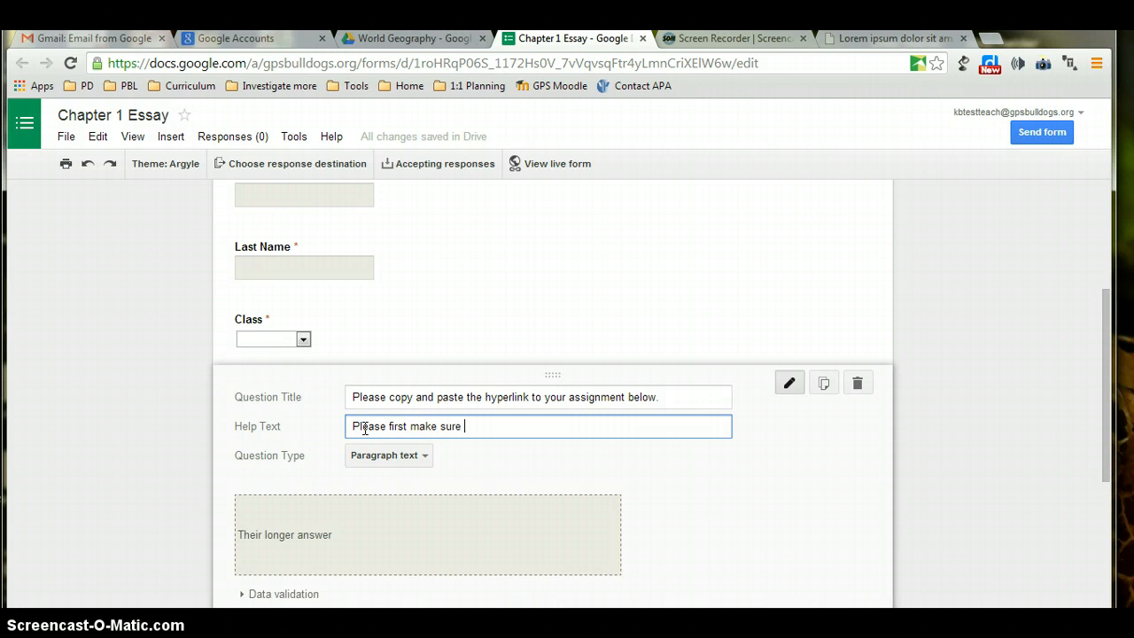
{"action": "type", "text": "you have shared the assi"}
{"action": "type", "text": "g"}
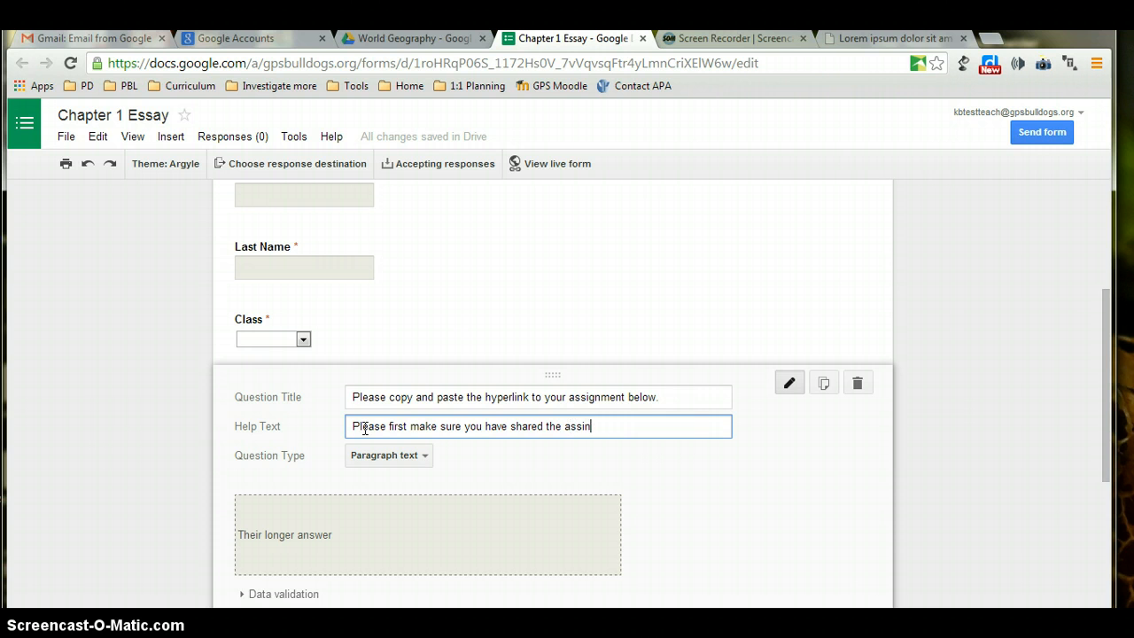
{"action": "type", "text": "nment with me"}
{"action": "left_click", "coordinate": [365, 423]}
{"action": "type", "text": "and then"}
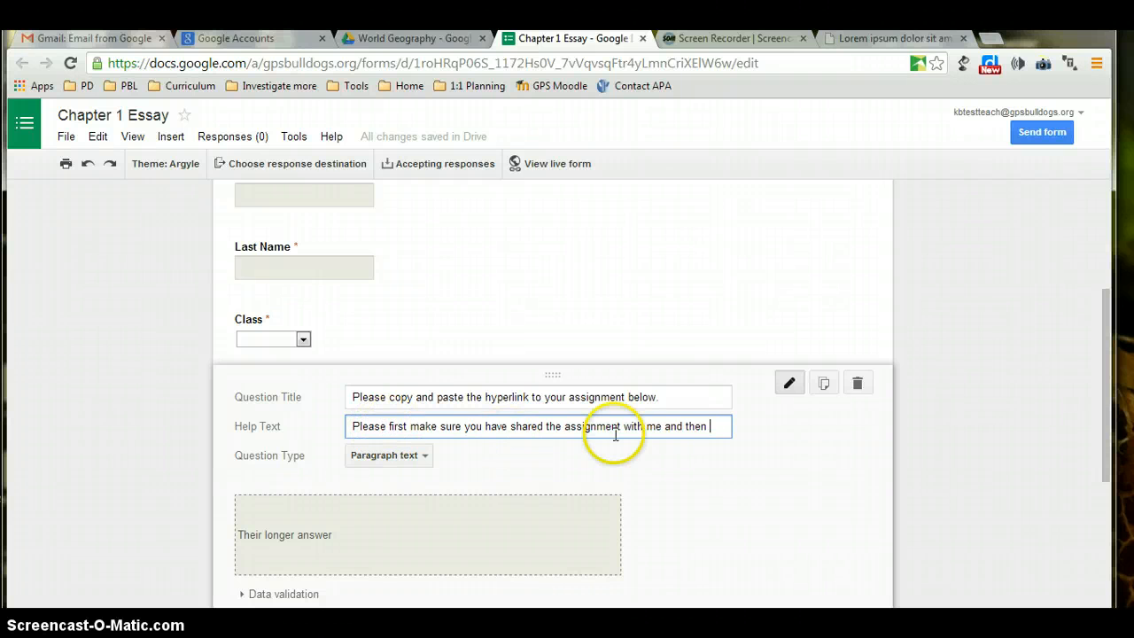
{"action": "type", "text": "copy the c"}
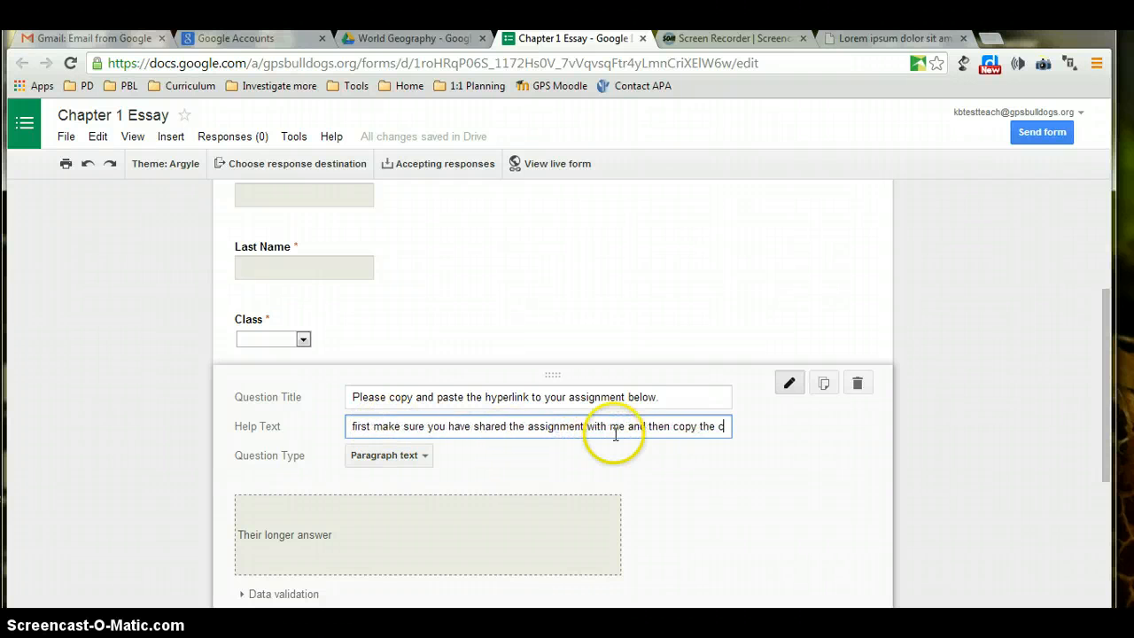
{"action": "type", "text": "ype"}
{"action": "key", "text": "BackSpace"}
{"action": "key", "text": "BackSpace"}
{"action": "key", "text": "BackSpace"}
{"action": "key", "text": "BackSpace"}
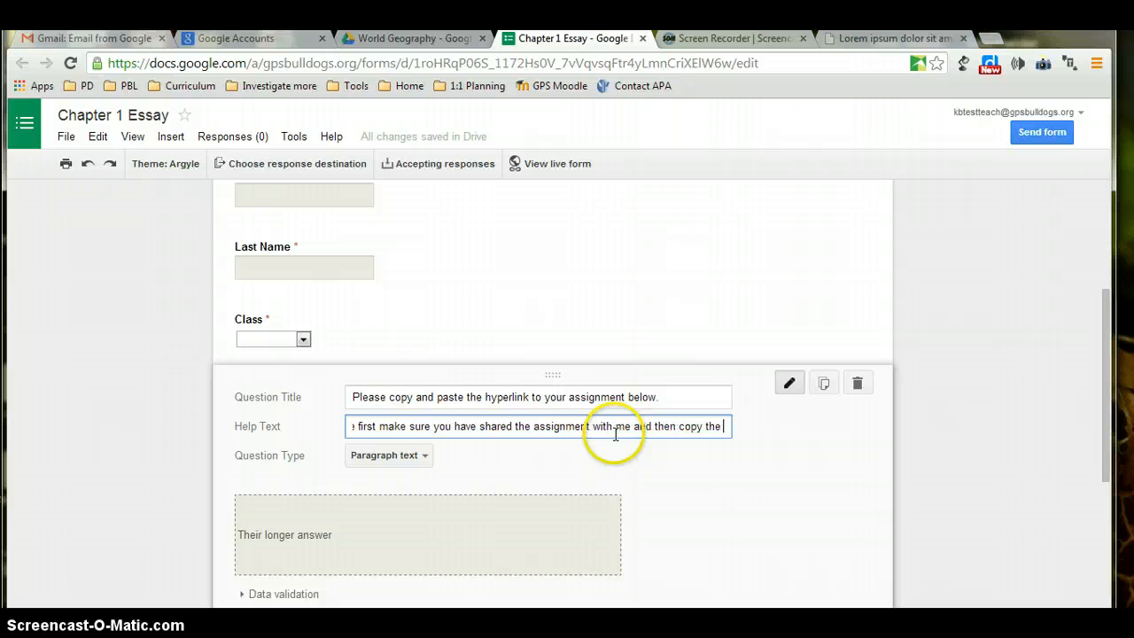
{"action": "type", "text": "hyperlink f"}
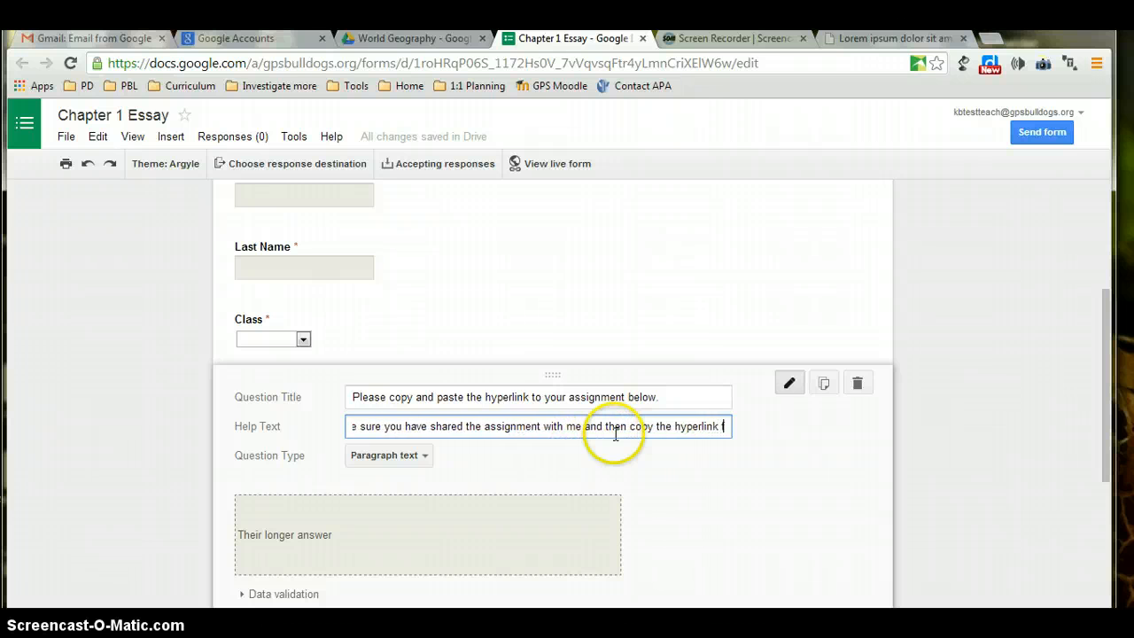
{"action": "type", "text": "ound at the top"}
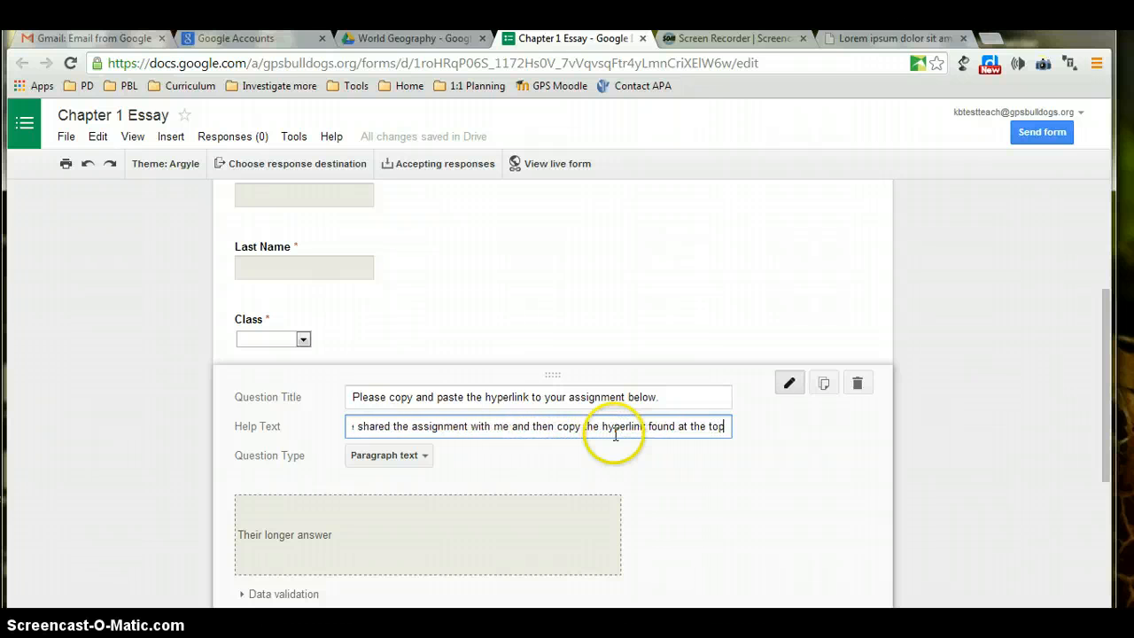
{"action": "type", "text": " of the share "}
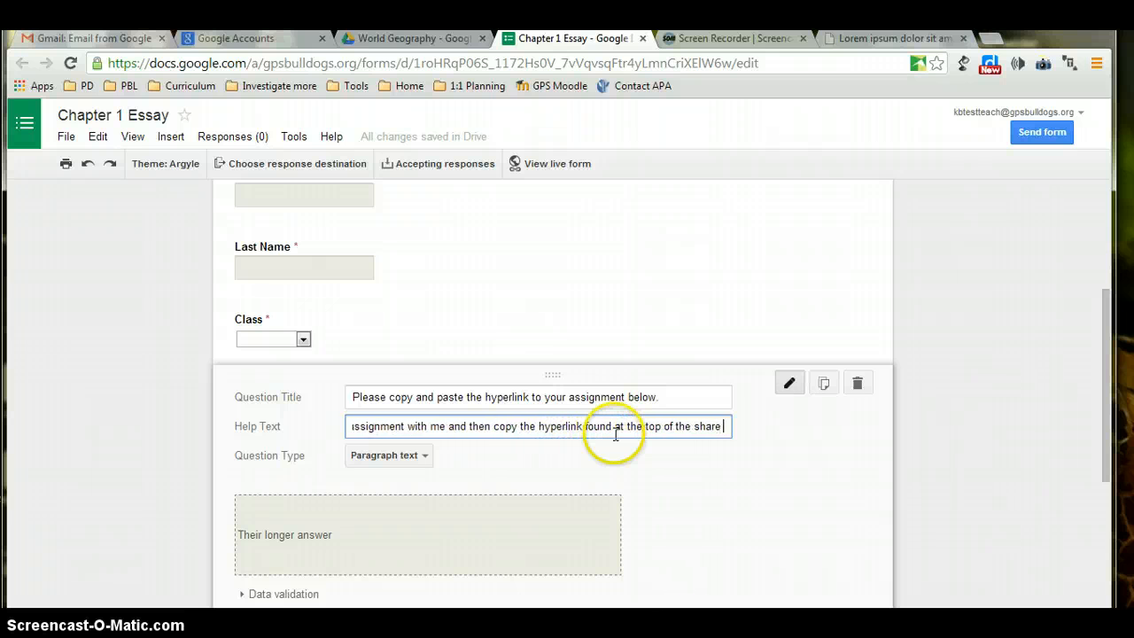
{"action": "type", "text": "menu"}
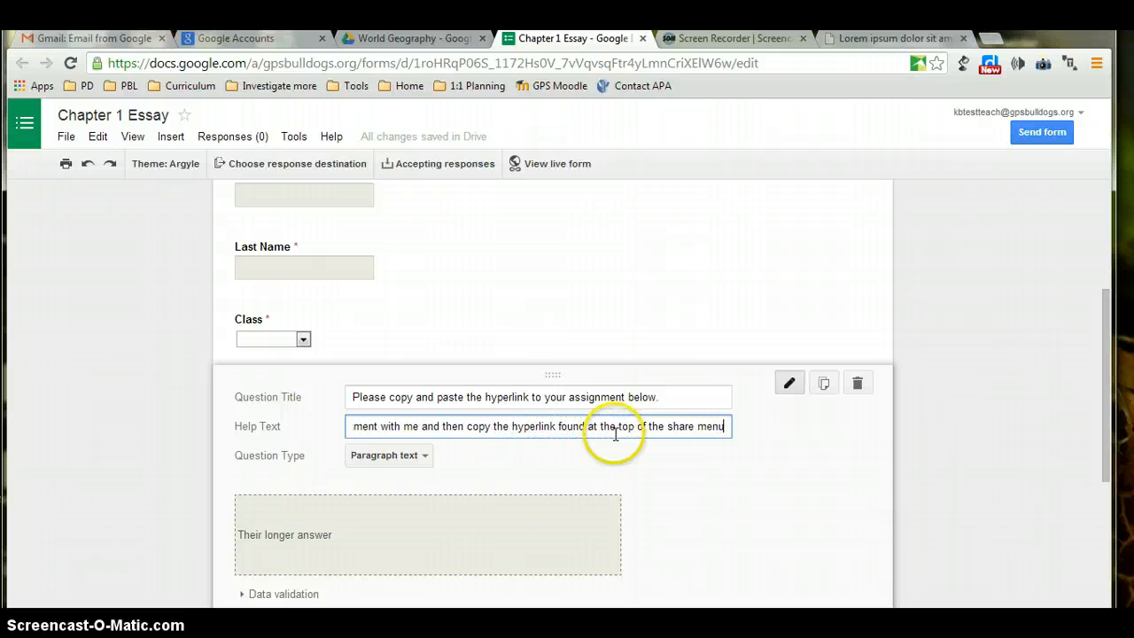
{"action": "type", "text": "e"}
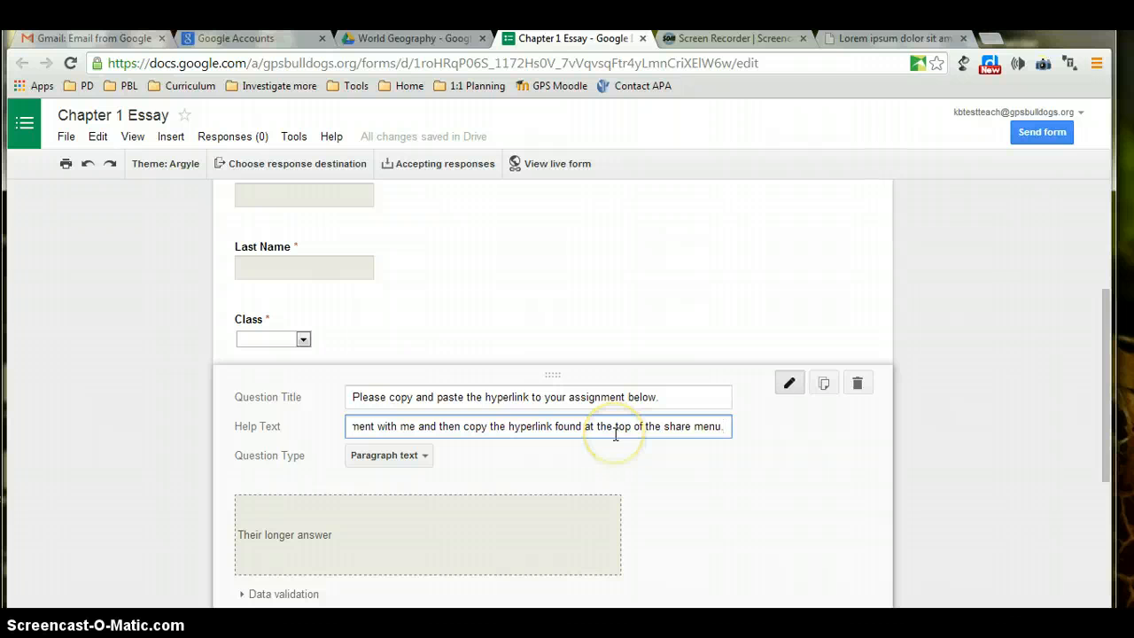
Make the hyperlink question required.
{"action": "left_click", "coordinate": [1103, 405]}
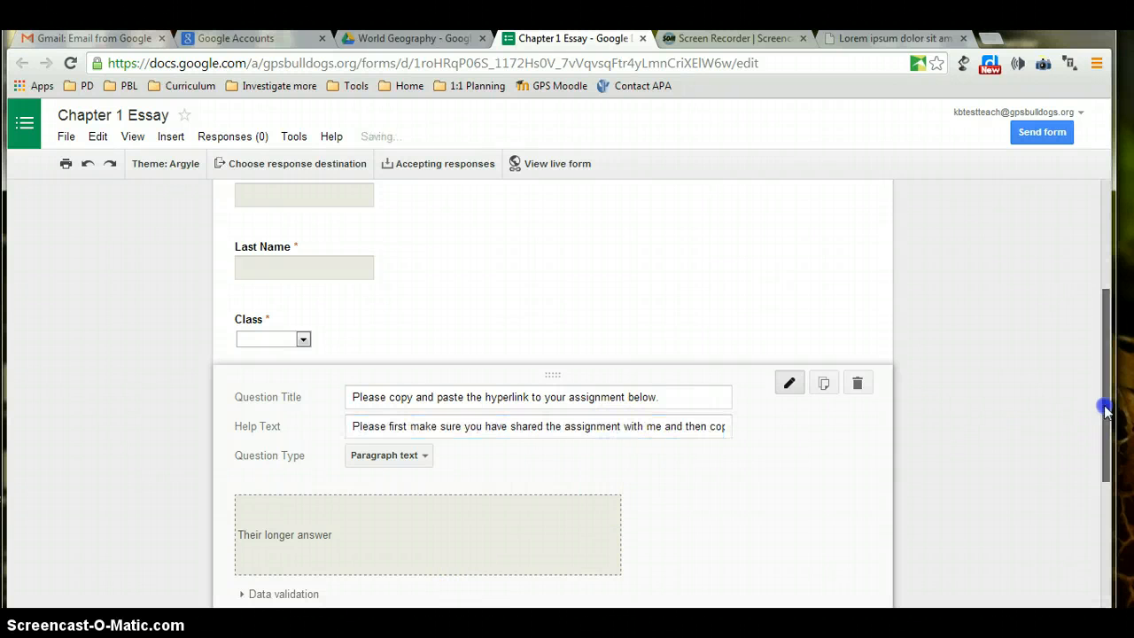
{"action": "left_click_drag", "start_coordinate": [1103, 407], "coordinate": [1092, 514]}
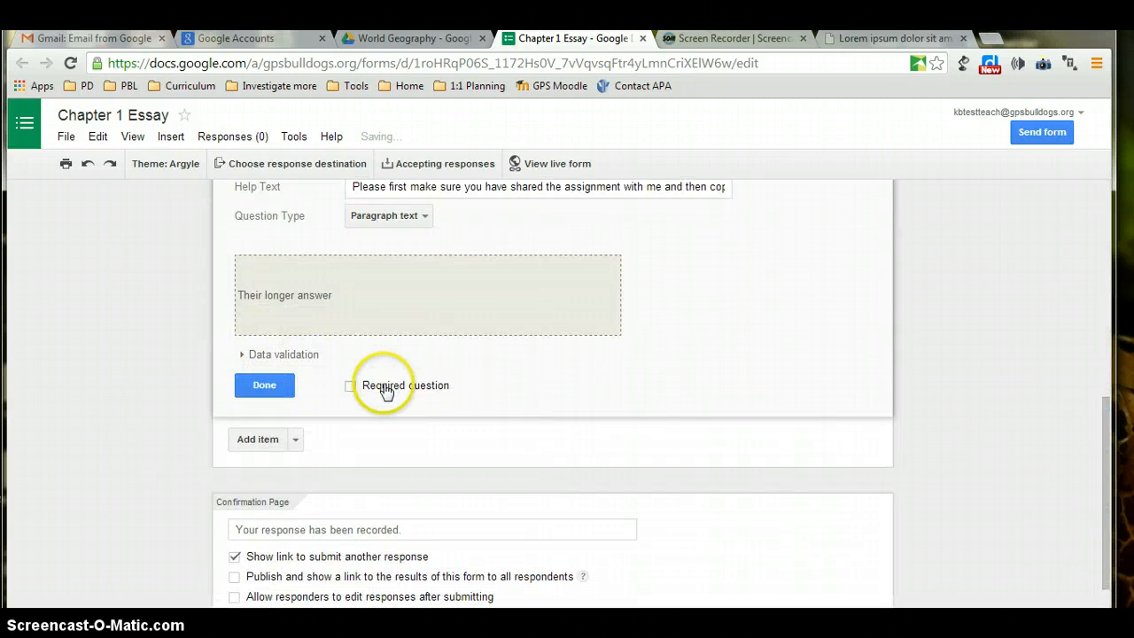
{"action": "left_click", "coordinate": [350, 385]}
{"action": "left_click", "coordinate": [259, 387]}
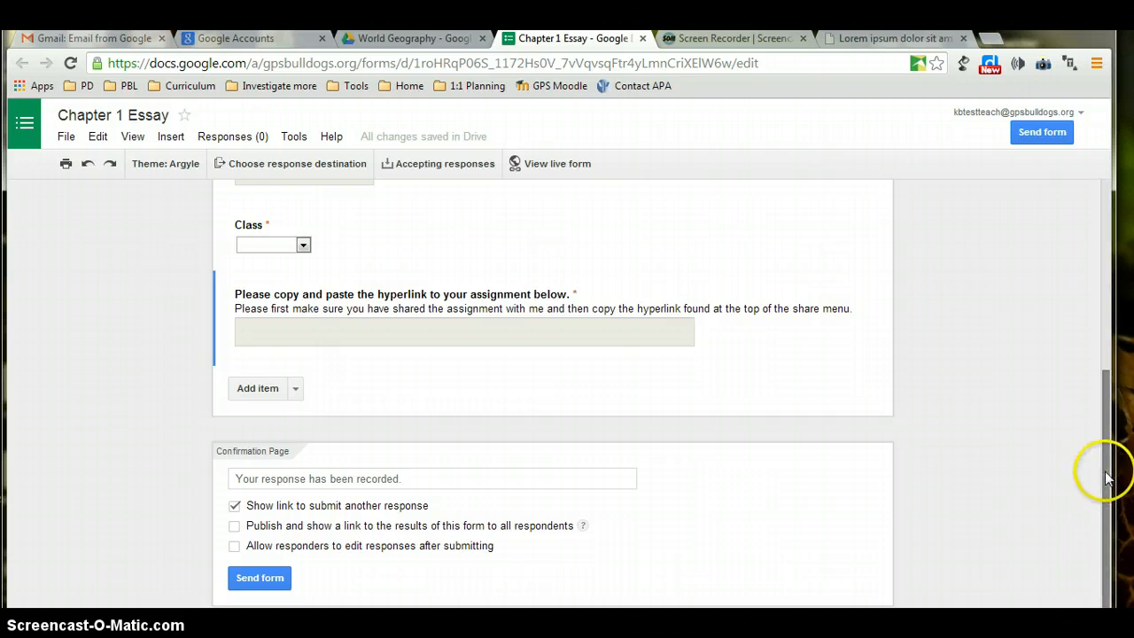
{"action": "left_click_drag", "start_coordinate": [1099, 468], "coordinate": [1110, 338]}
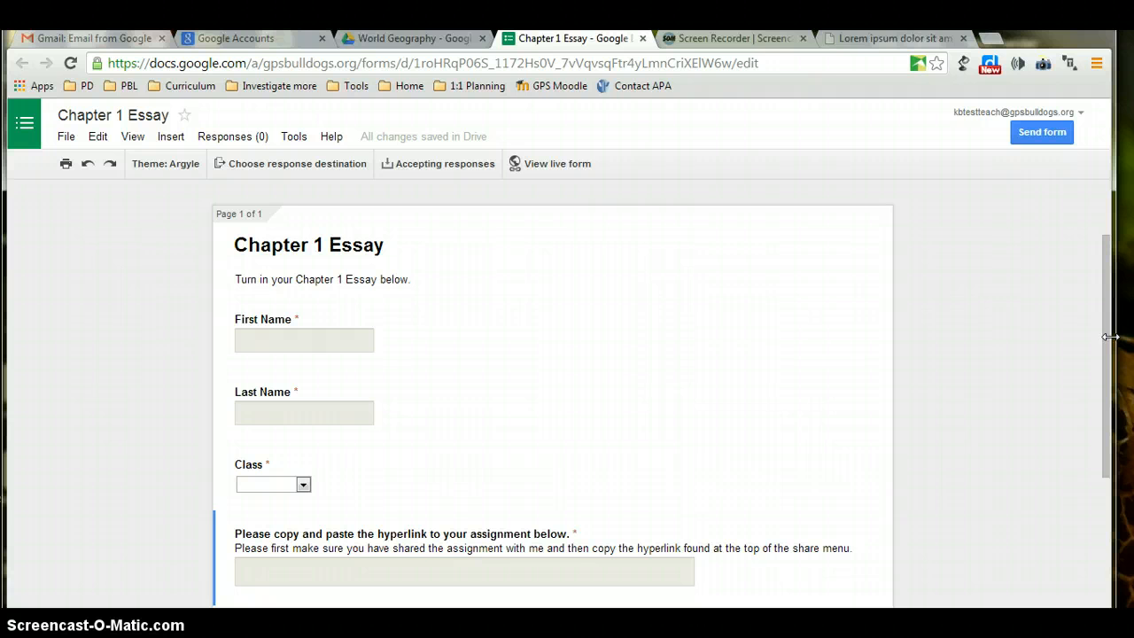
Create a response spreadsheet renamed 'Chapter 1 Essay (Turned in)' as the response destination.
{"action": "left_click", "coordinate": [243, 169]}
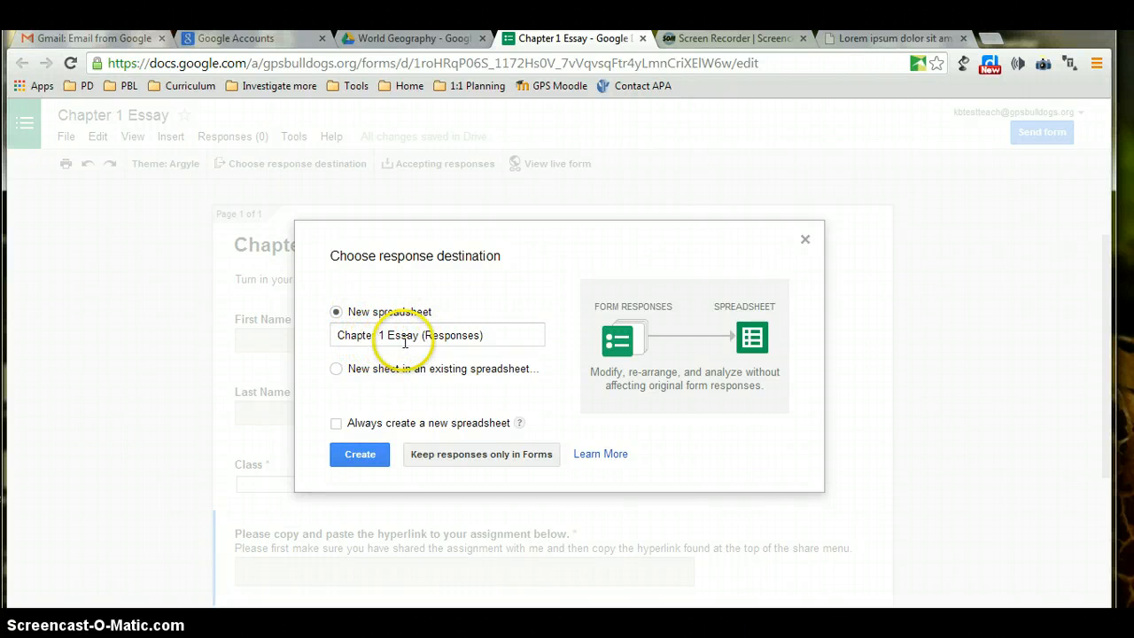
{"action": "left_click", "coordinate": [479, 337]}
{"action": "key", "text": "BackSpace"}
{"action": "key", "text": "BackSpace"}
{"action": "key", "text": "BackSpace"}
{"action": "key", "text": "BackSpace"}
{"action": "key", "text": "BackSpace"}
{"action": "key", "text": "BackSpace"}
{"action": "key", "text": "BackSpace"}
{"action": "key", "text": "BackSpace"}
{"action": "key", "text": "BackSpace"}
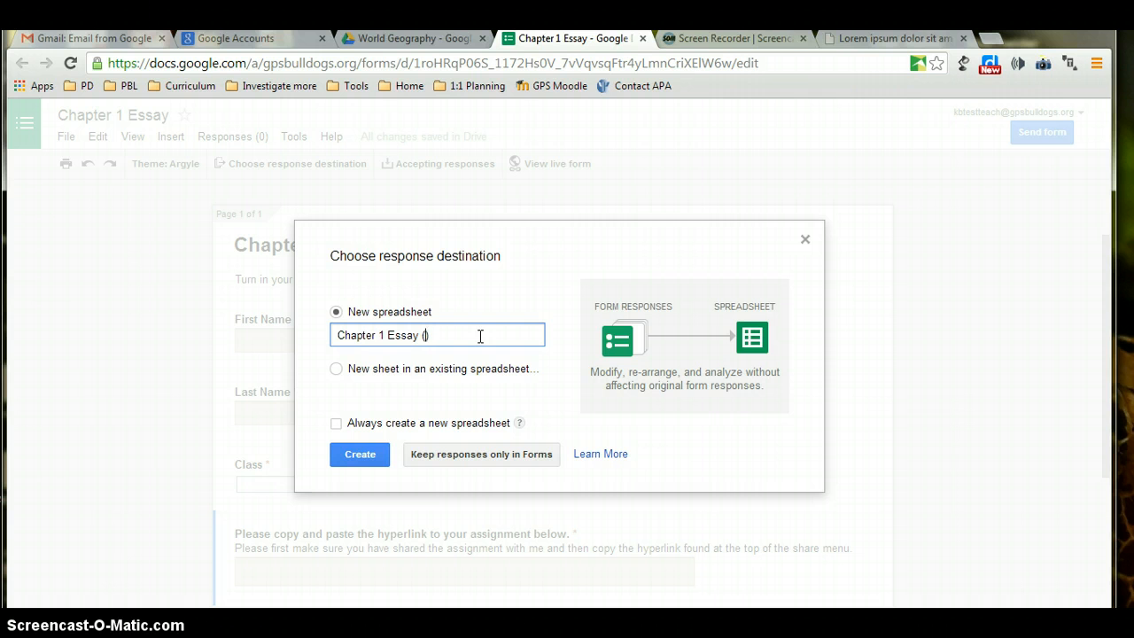
{"action": "type", "text": "Turned in"}
{"action": "left_click", "coordinate": [368, 454]}
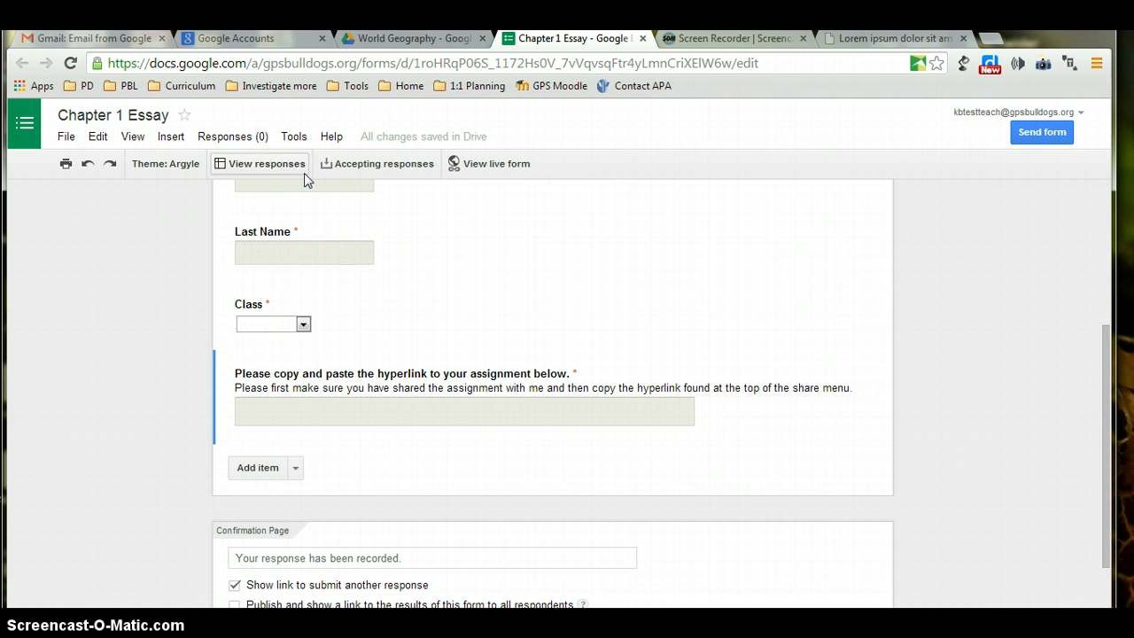
{"action": "left_click", "coordinate": [306, 171]}
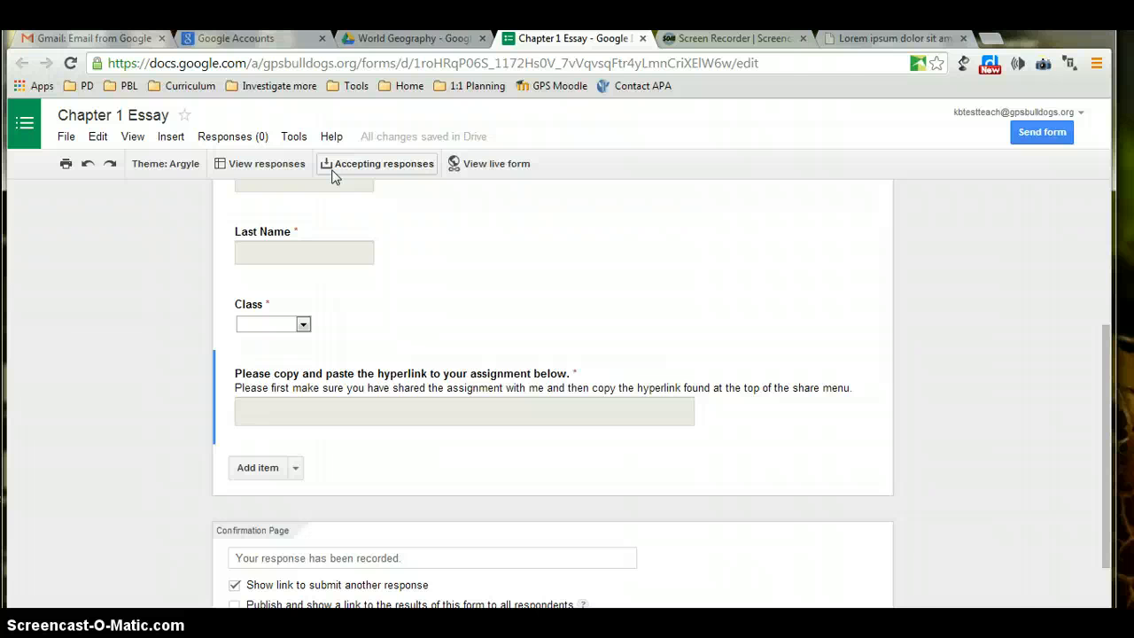
{"action": "left_click", "coordinate": [339, 164]}
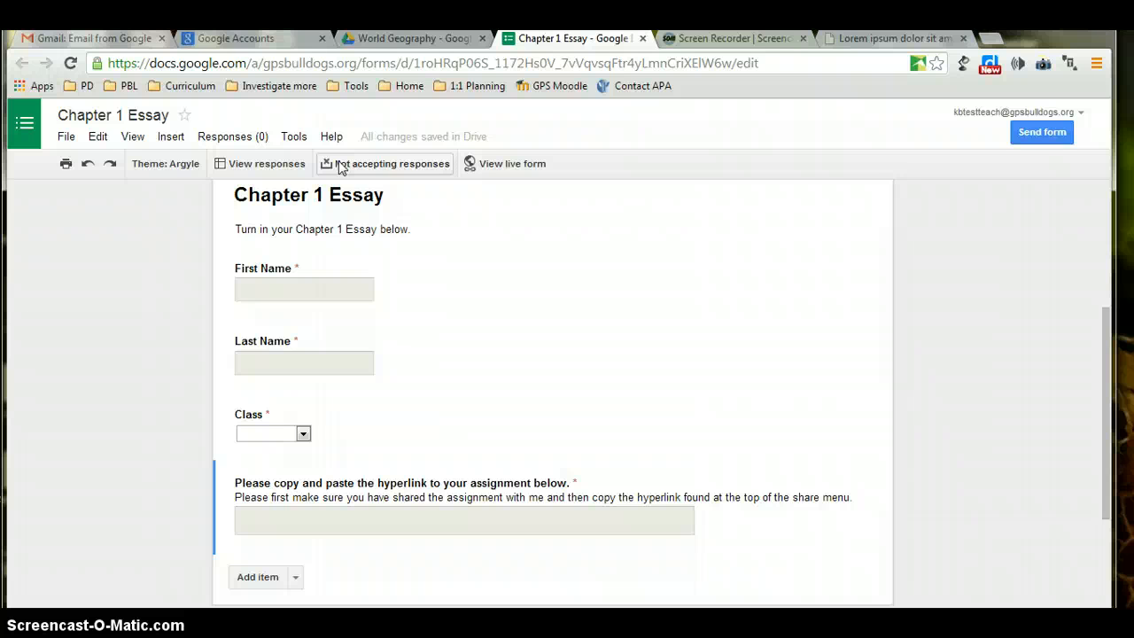
{"action": "left_click", "coordinate": [339, 167]}
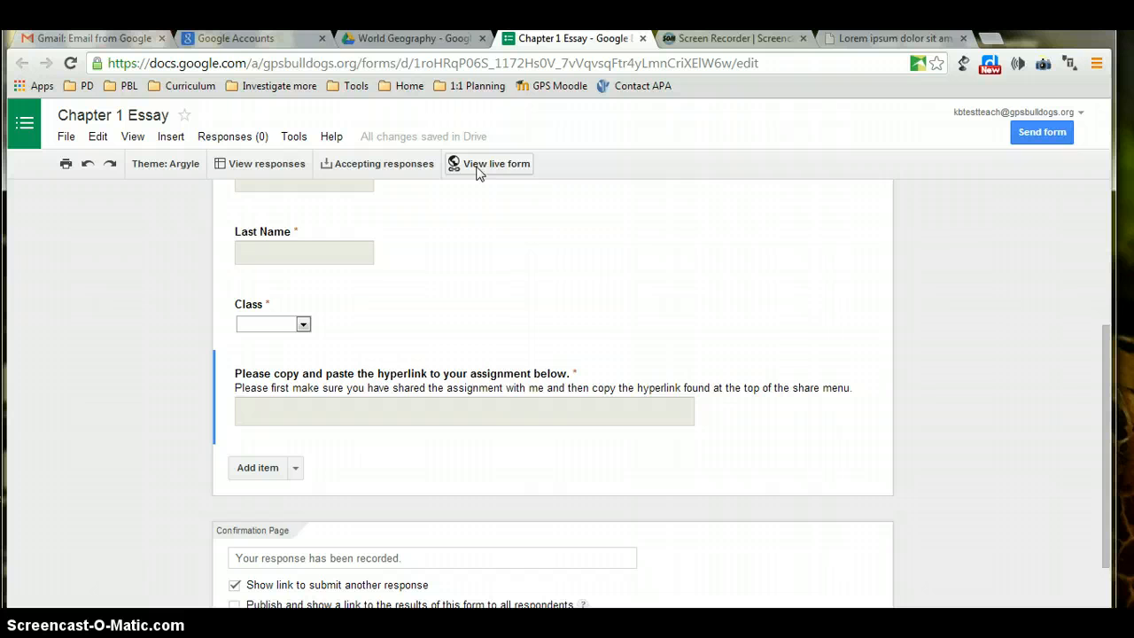
In the live form, fill in the student's first and last name.
{"action": "left_click", "coordinate": [477, 168]}
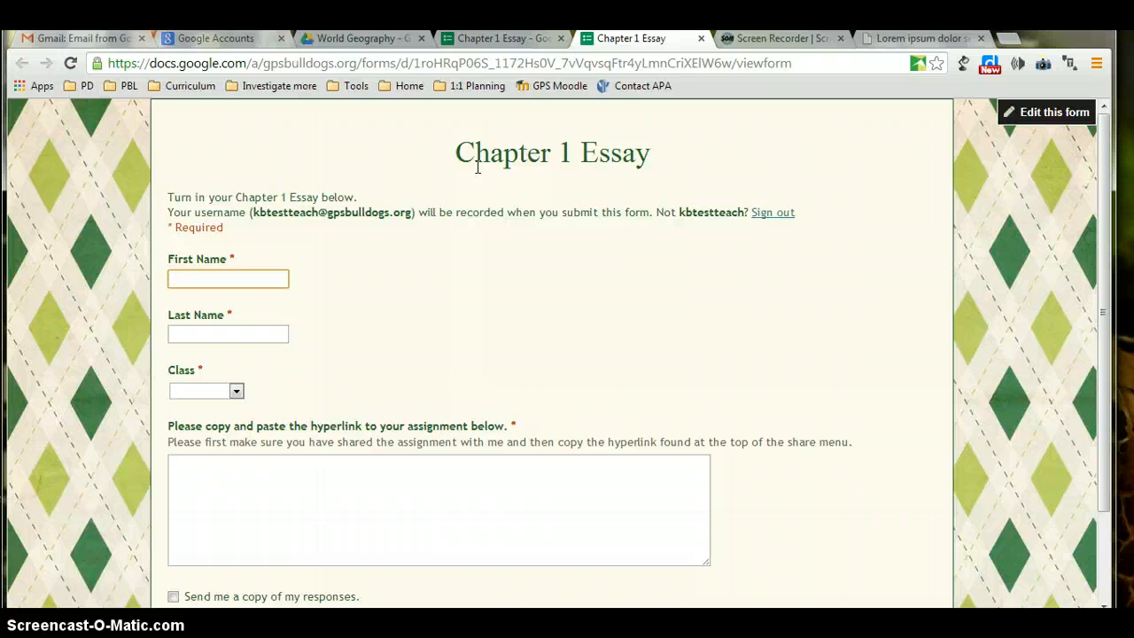
{"action": "key", "text": "Tab"}
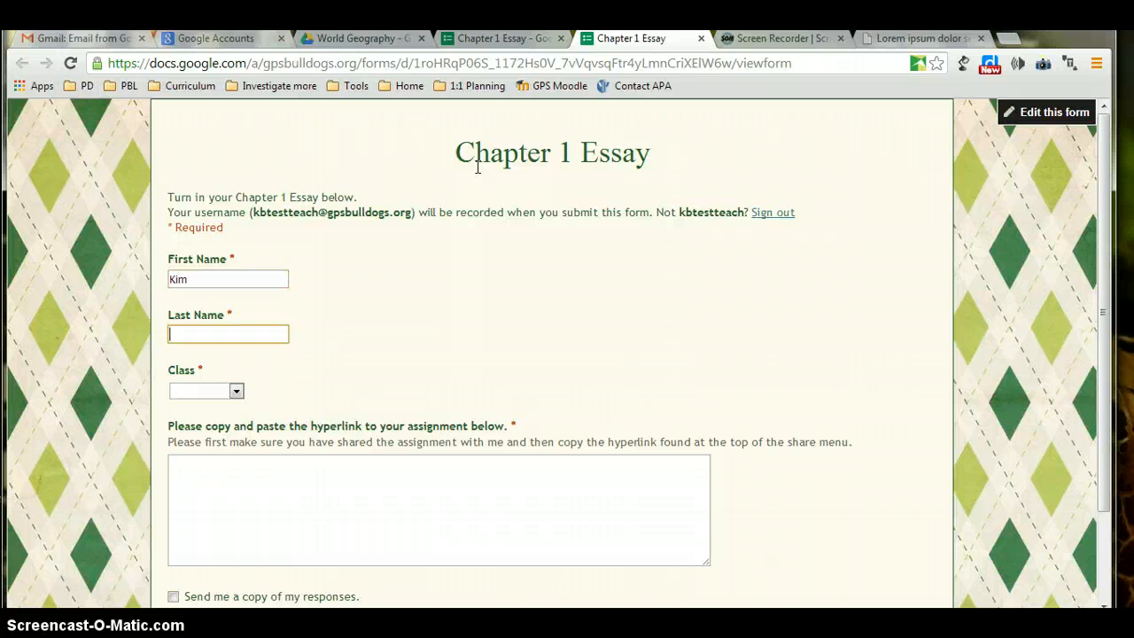
Set Class to A-1st hour and put the cursor in the hyperlink answer.
{"action": "left_click", "coordinate": [236, 391]}
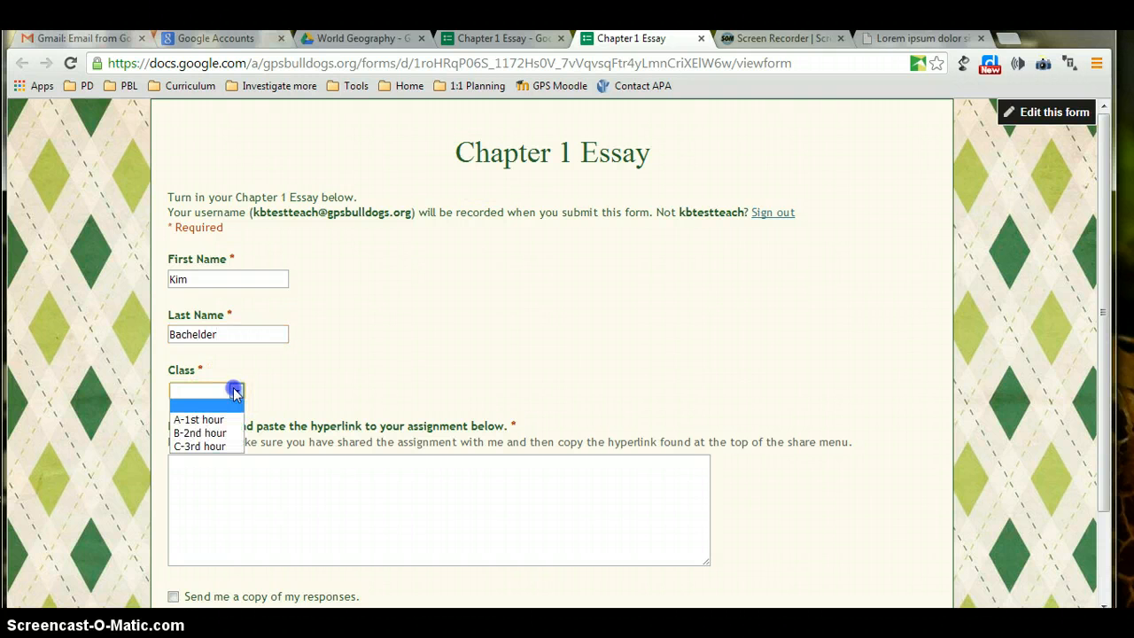
{"action": "left_click", "coordinate": [223, 419]}
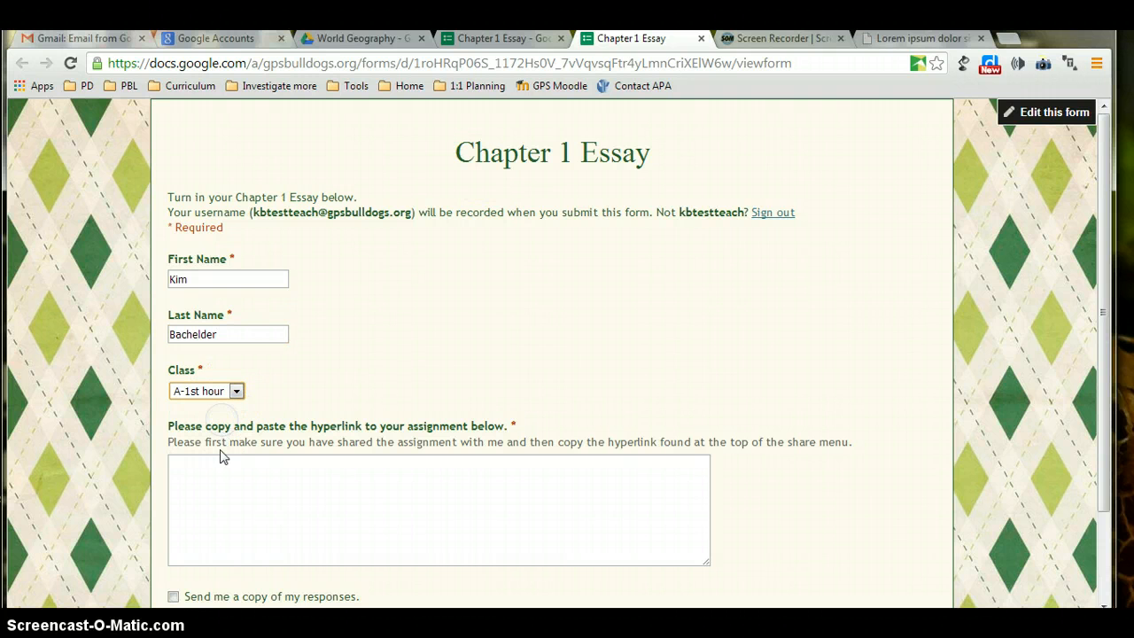
{"action": "left_click", "coordinate": [218, 479]}
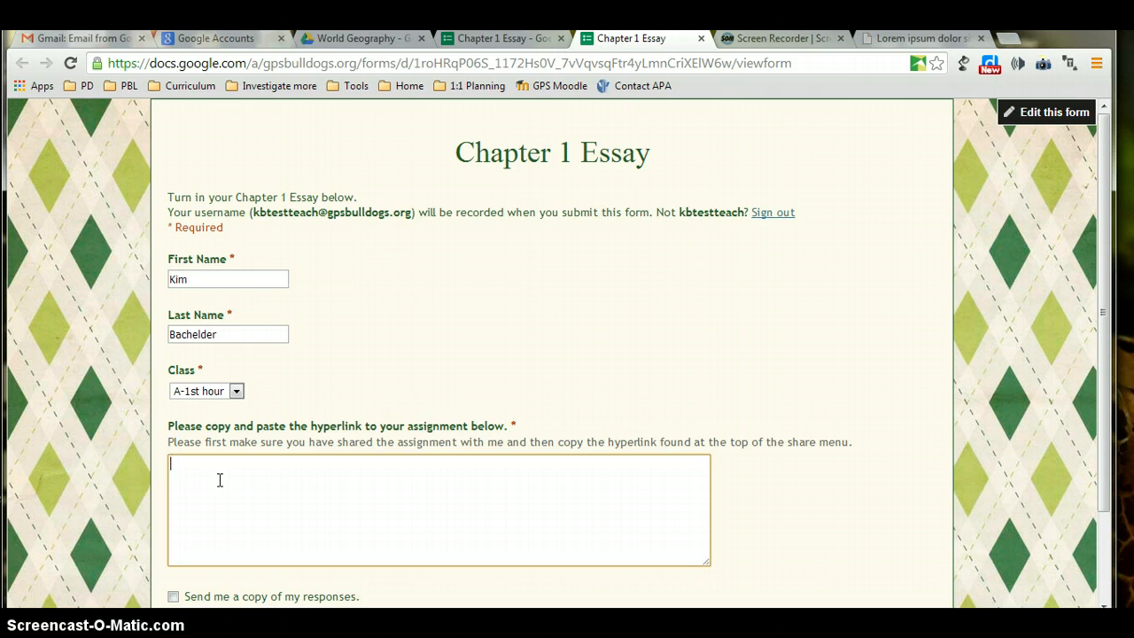
{"action": "left_click", "coordinate": [219, 472]}
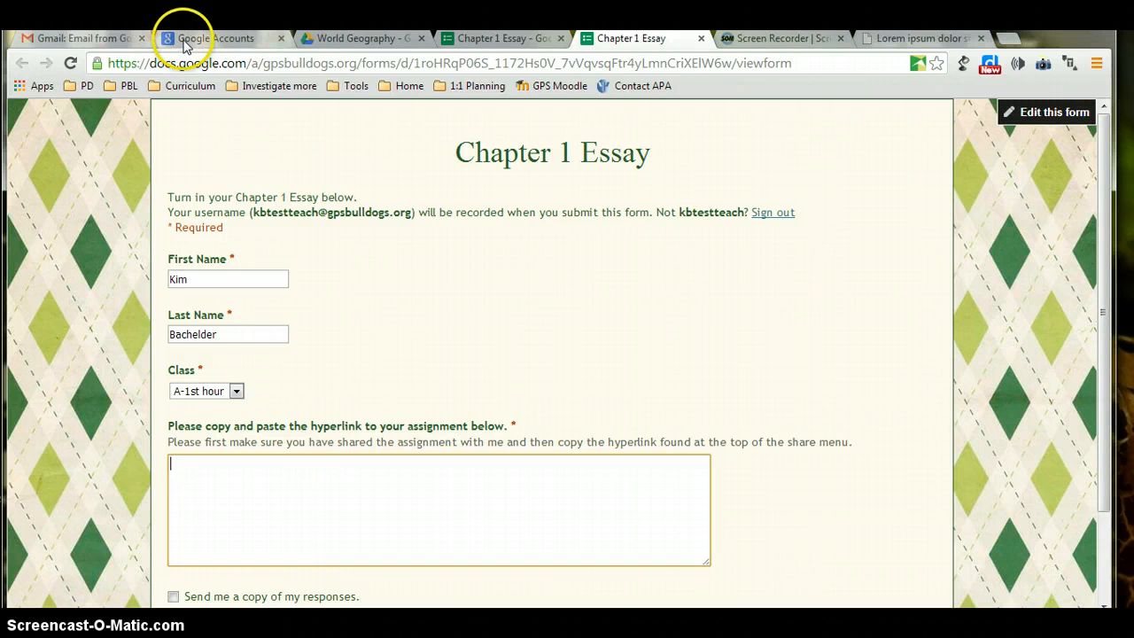
Copy the share link of the student's essay doc in First Hour on Drive.
{"action": "left_click", "coordinate": [340, 39]}
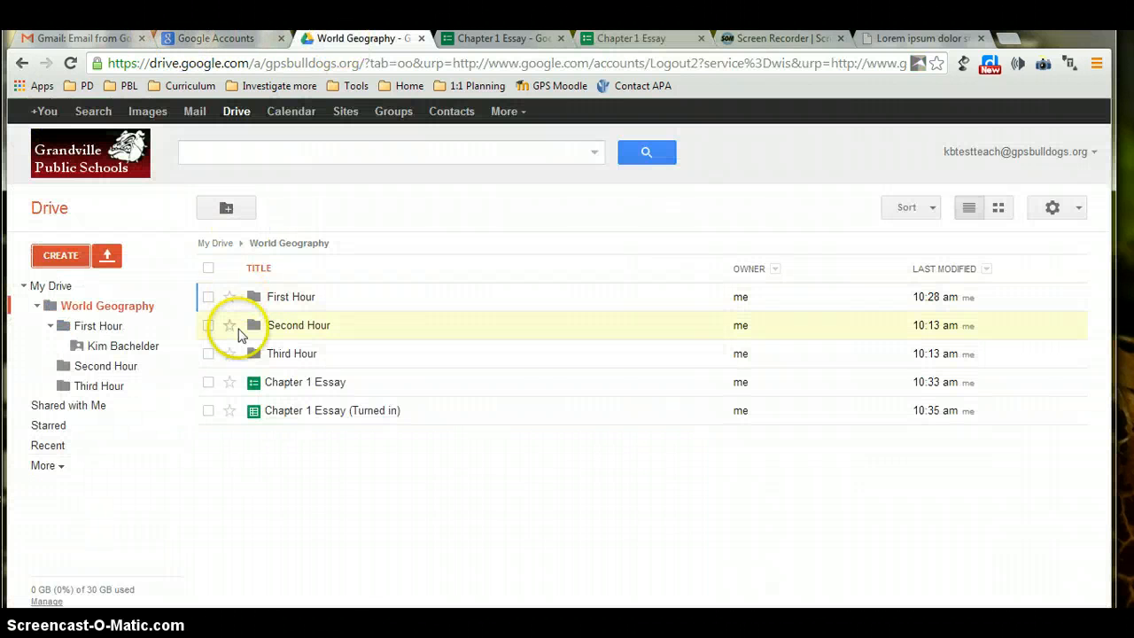
{"action": "left_click", "coordinate": [292, 297]}
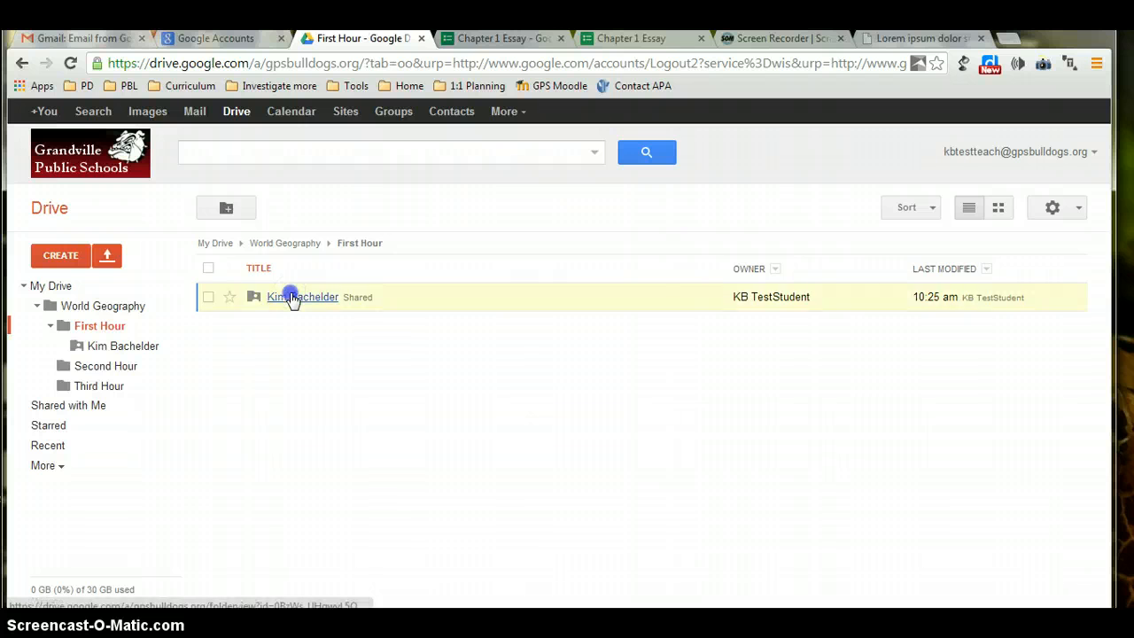
{"action": "left_click", "coordinate": [292, 296]}
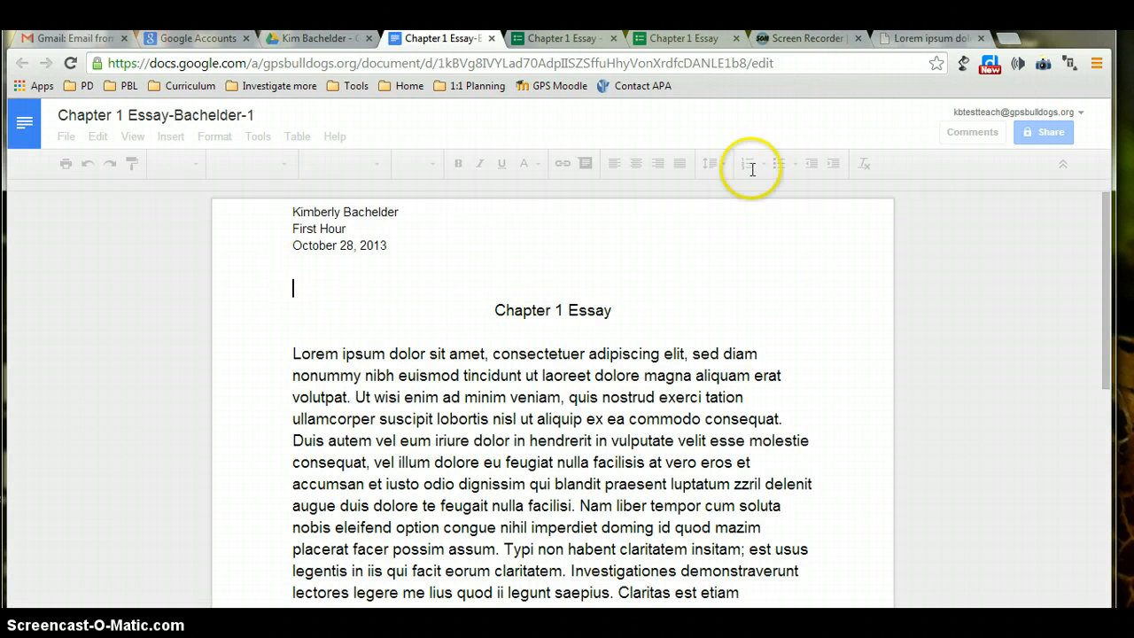
{"action": "left_click", "coordinate": [1028, 137]}
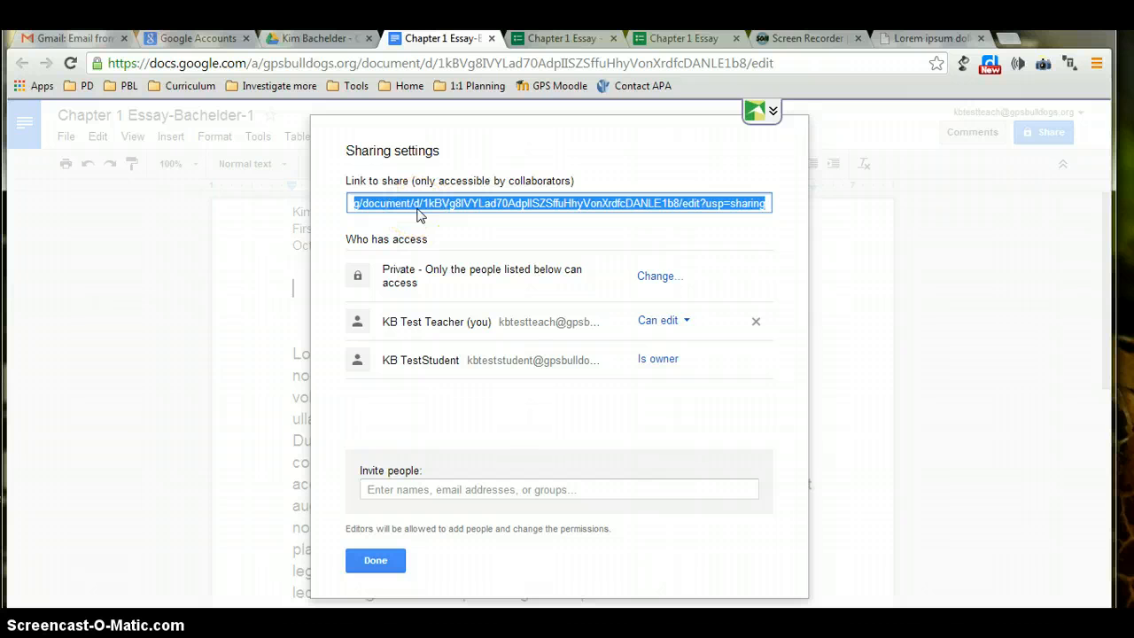
{"action": "left_click", "coordinate": [372, 559]}
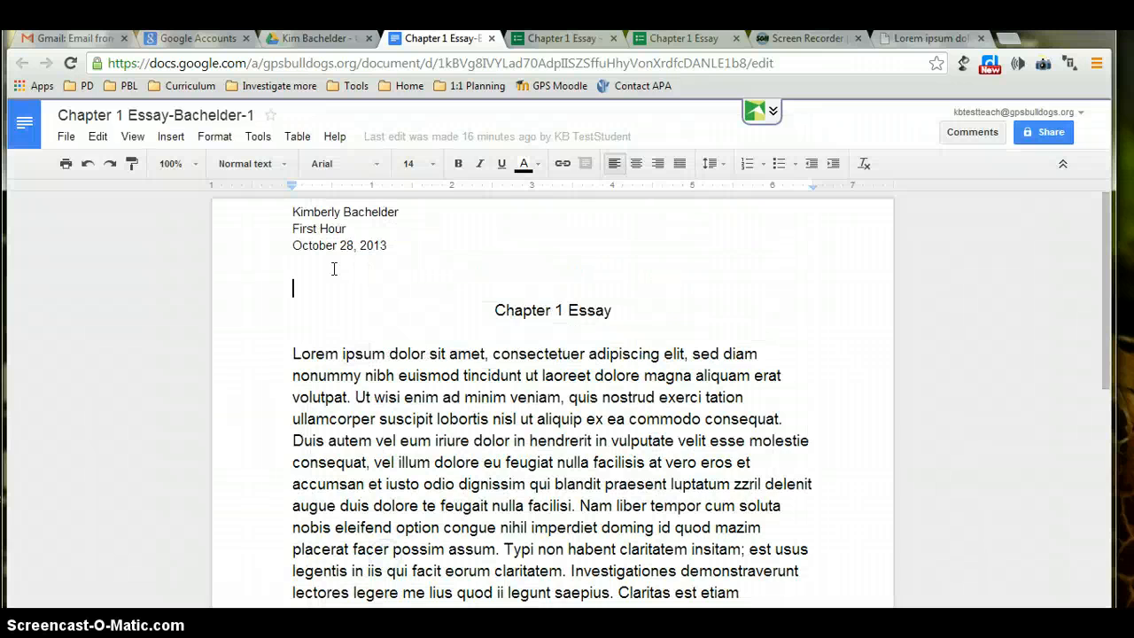
Paste the essay's share link into the form's hyperlink answer.
{"action": "left_click", "coordinate": [651, 40]}
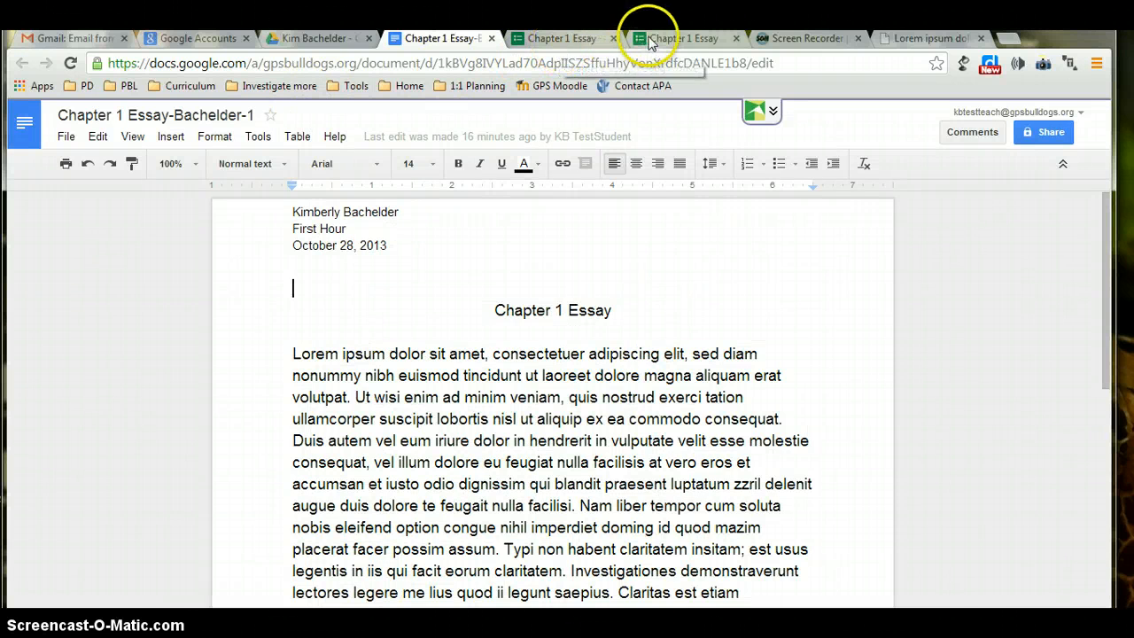
{"action": "left_click", "coordinate": [379, 427]}
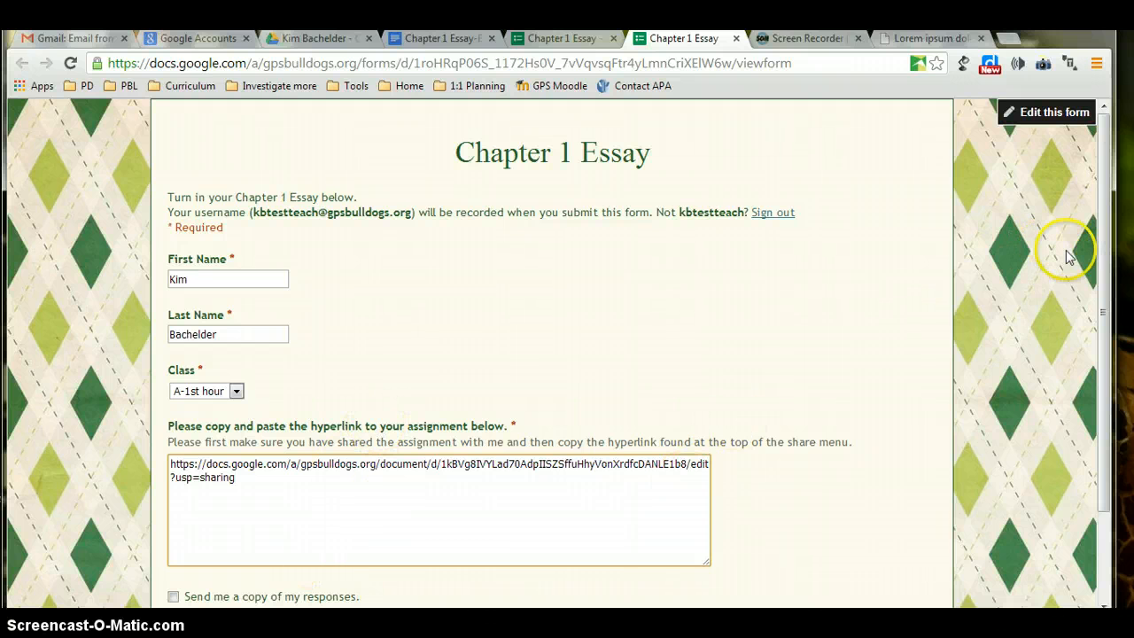
Submit the test response, close the Thanks! page, and return to the form editor.
{"action": "left_click", "coordinate": [1098, 272]}
{"action": "left_click_drag", "start_coordinate": [1098, 273], "coordinate": [1100, 363]}
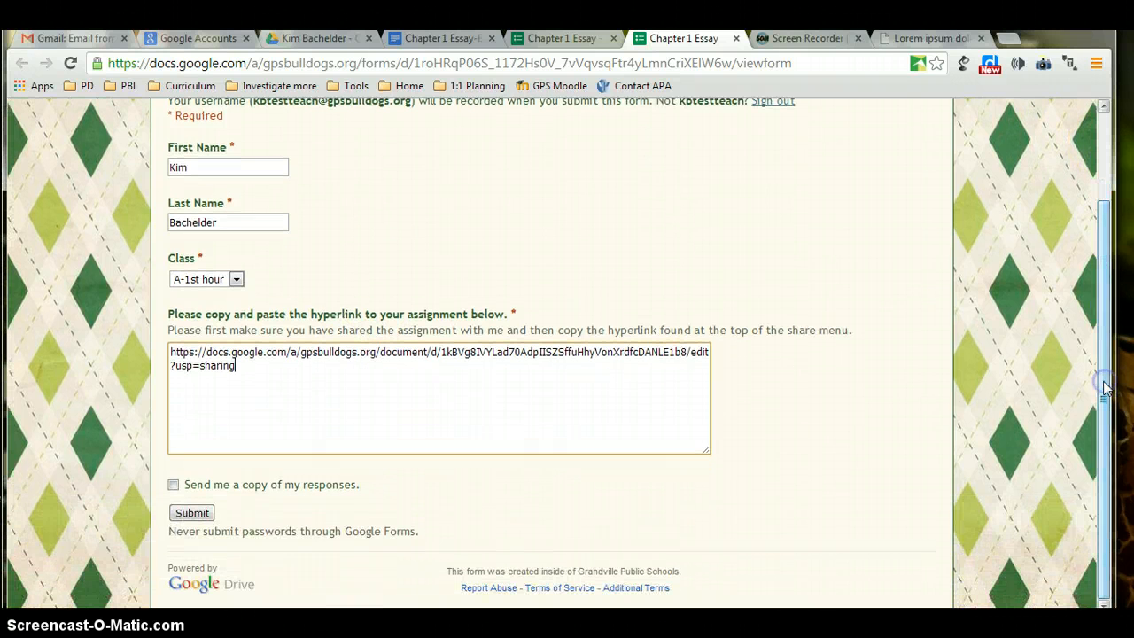
{"action": "left_click", "coordinate": [174, 513]}
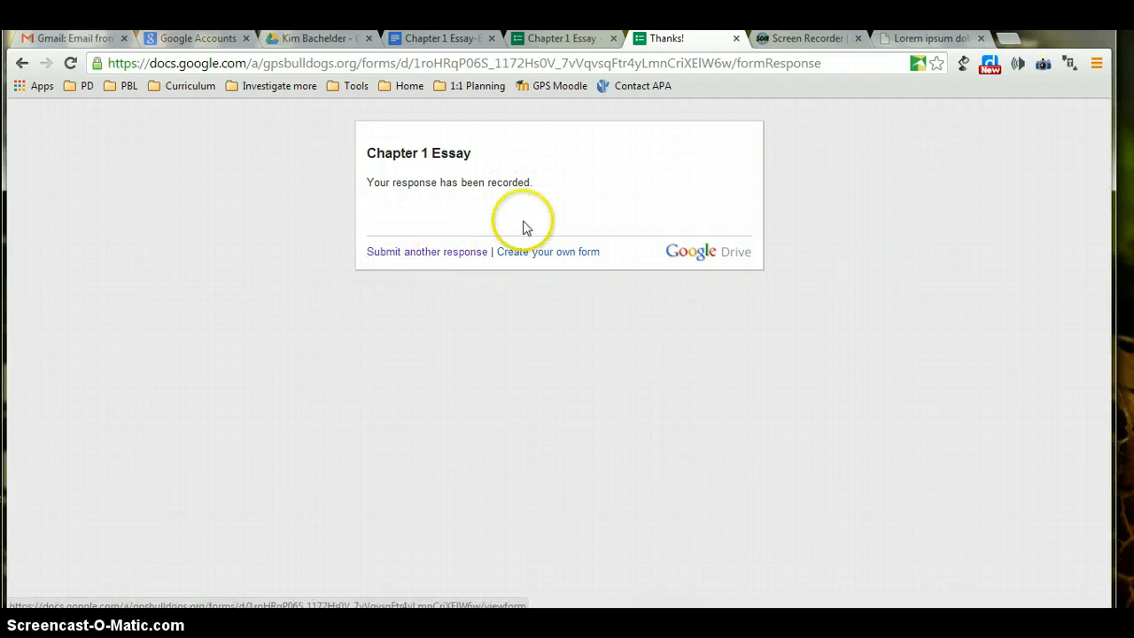
{"action": "left_click", "coordinate": [735, 40]}
{"action": "left_click", "coordinate": [567, 38]}
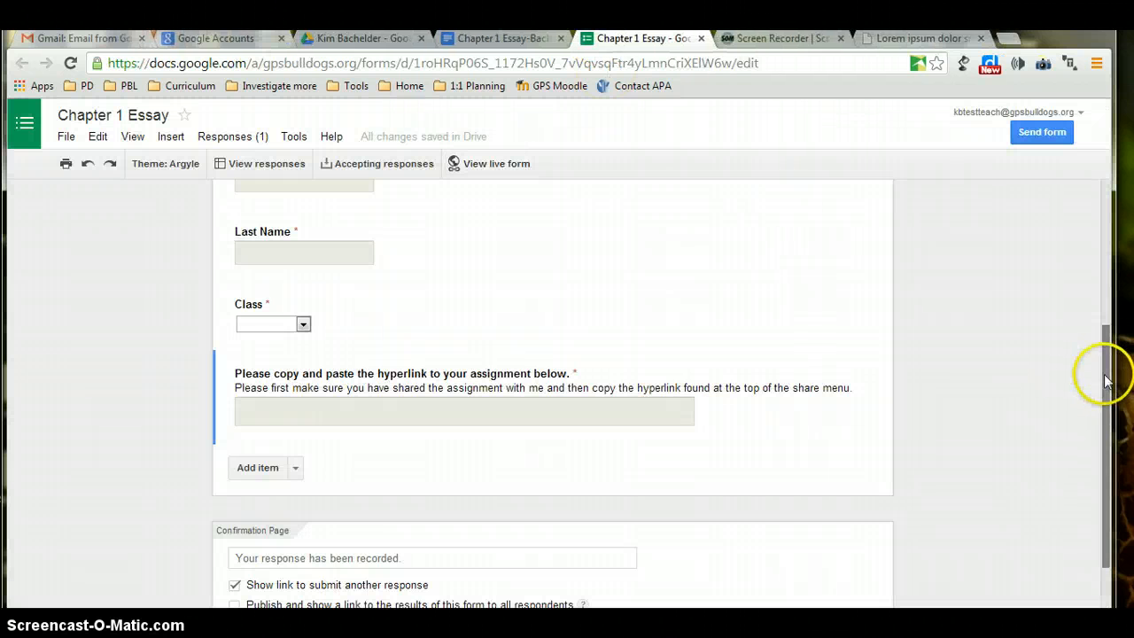
In the Turned in sheet, widen column F and follow F2's submitted essay link.
{"action": "left_click_drag", "start_coordinate": [1103, 375], "coordinate": [1111, 211]}
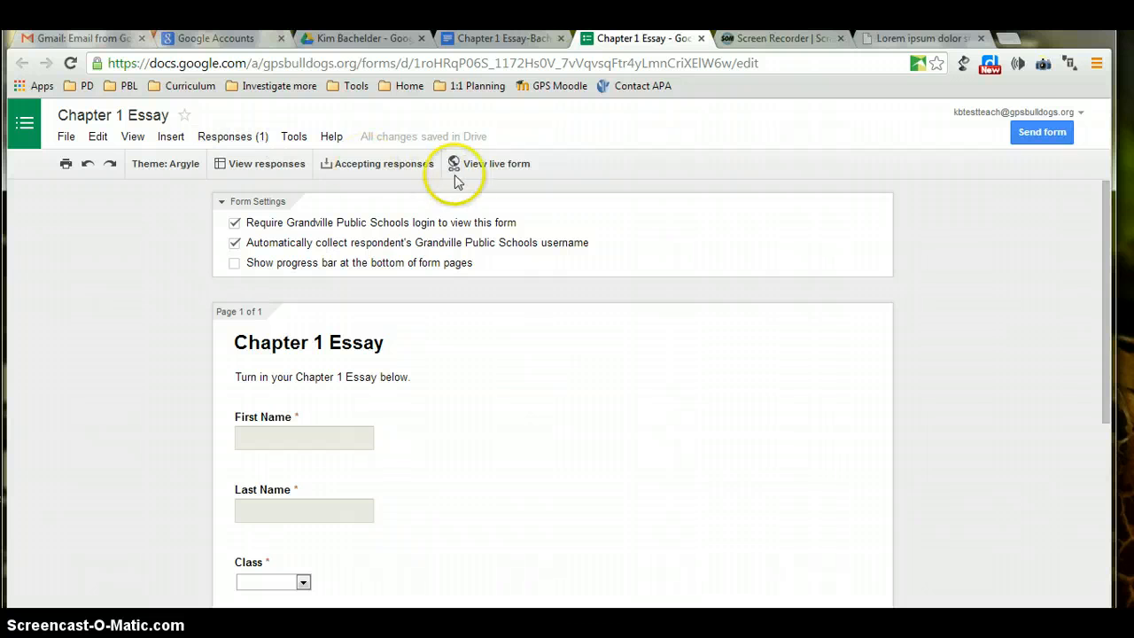
{"action": "left_click", "coordinate": [286, 169]}
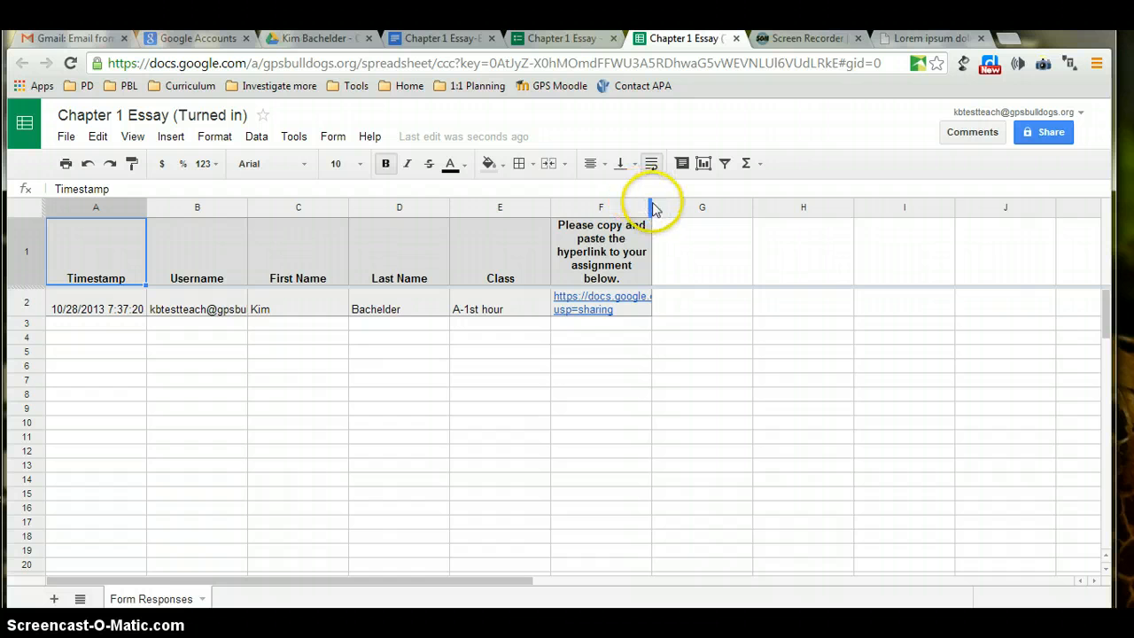
{"action": "left_click_drag", "start_coordinate": [649, 205], "coordinate": [776, 261]}
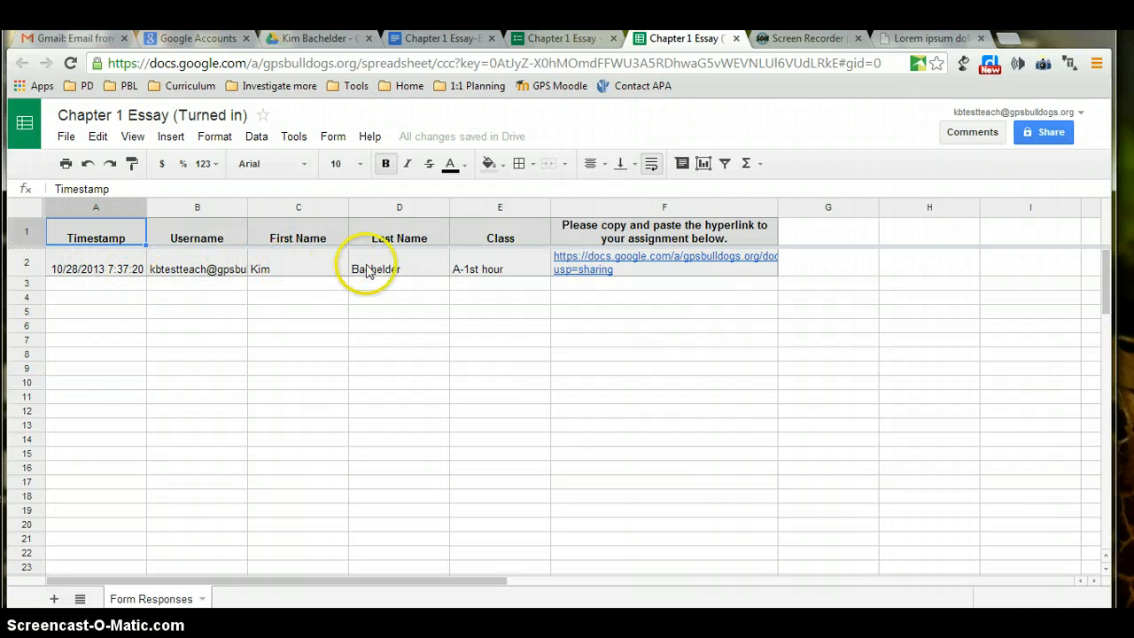
{"action": "left_click", "coordinate": [573, 263]}
{"action": "left_click", "coordinate": [690, 301]}
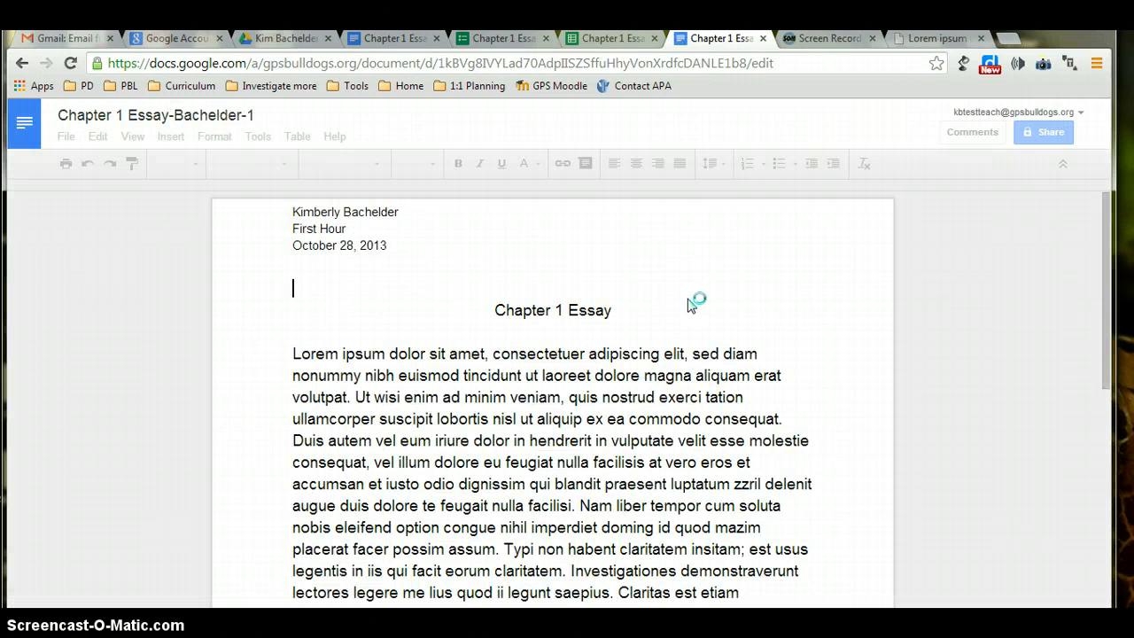
Close the essay page and the response spreadsheet, back to the form editor.
{"action": "left_click", "coordinate": [762, 38]}
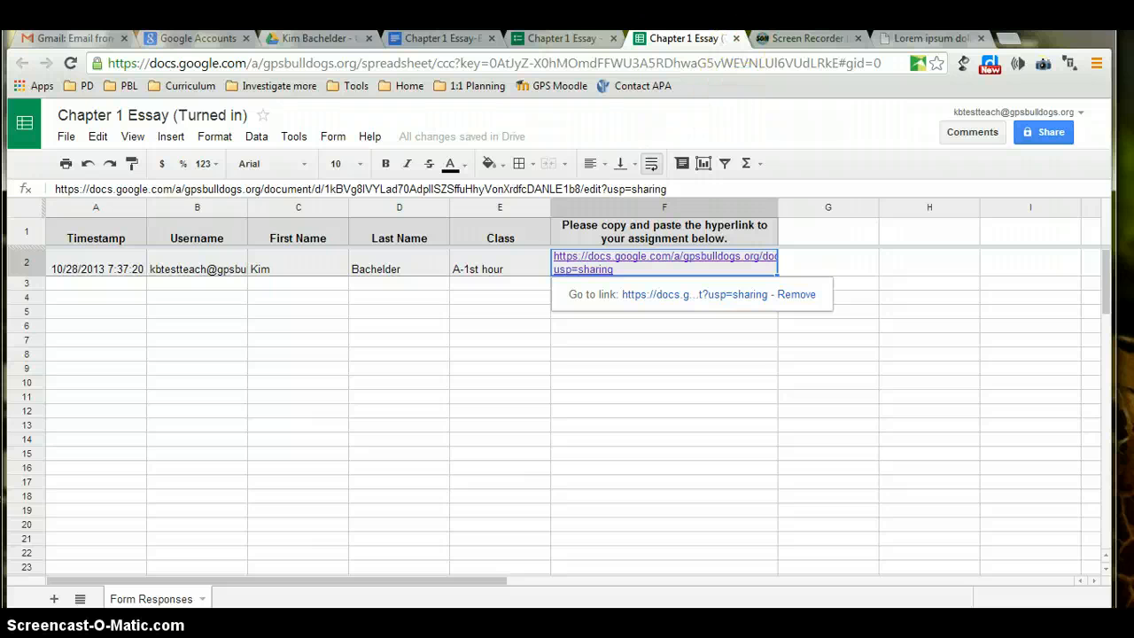
{"action": "left_click", "coordinate": [736, 39]}
{"action": "left_click", "coordinate": [571, 43]}
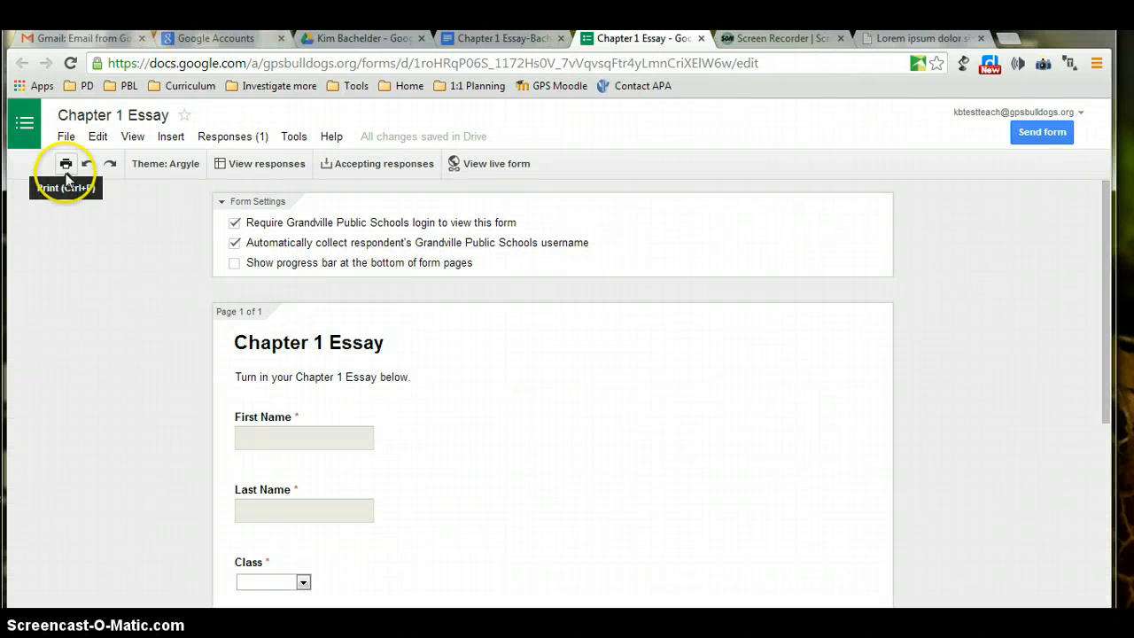
Copy the form's share link from the Send form dialog.
{"action": "left_click", "coordinate": [1041, 134]}
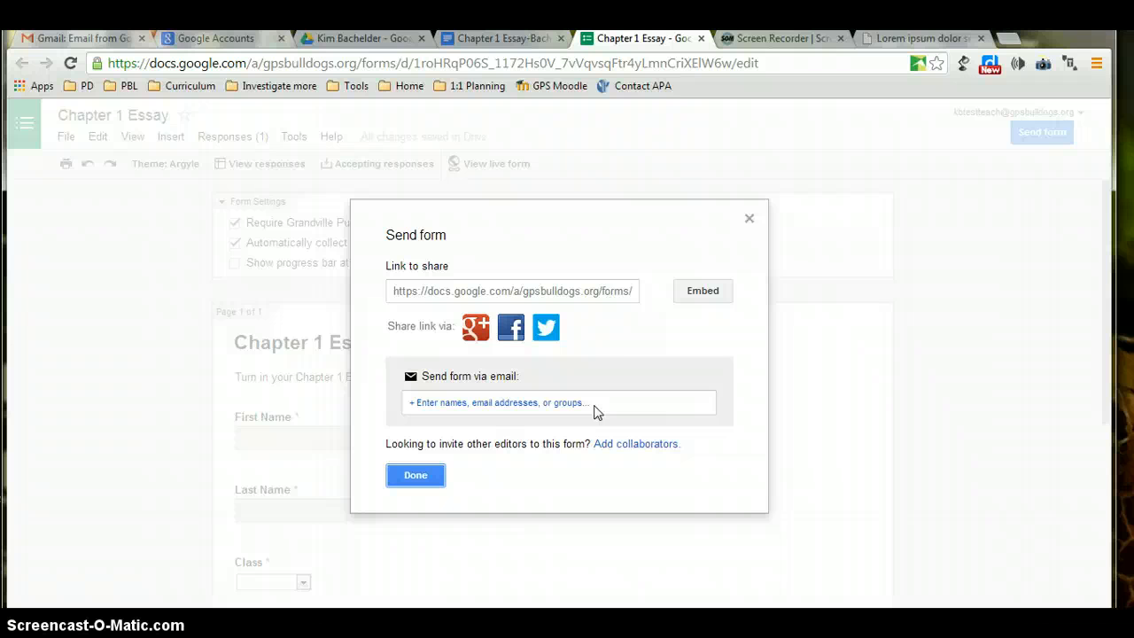
{"action": "left_click", "coordinate": [568, 300]}
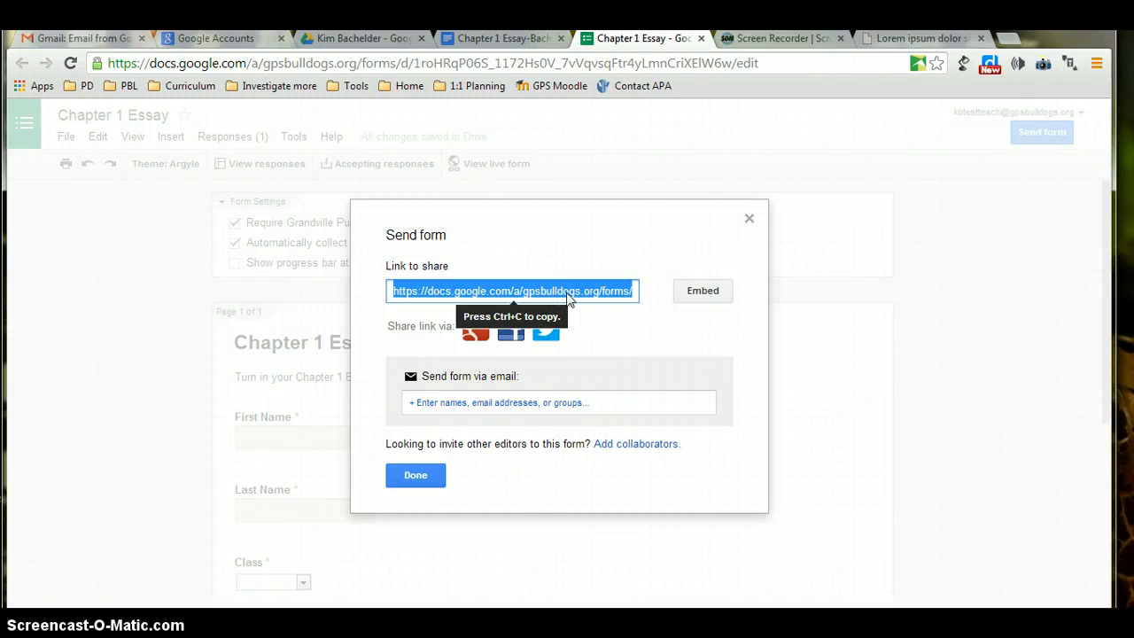
{"action": "right_click", "coordinate": [568, 299]}
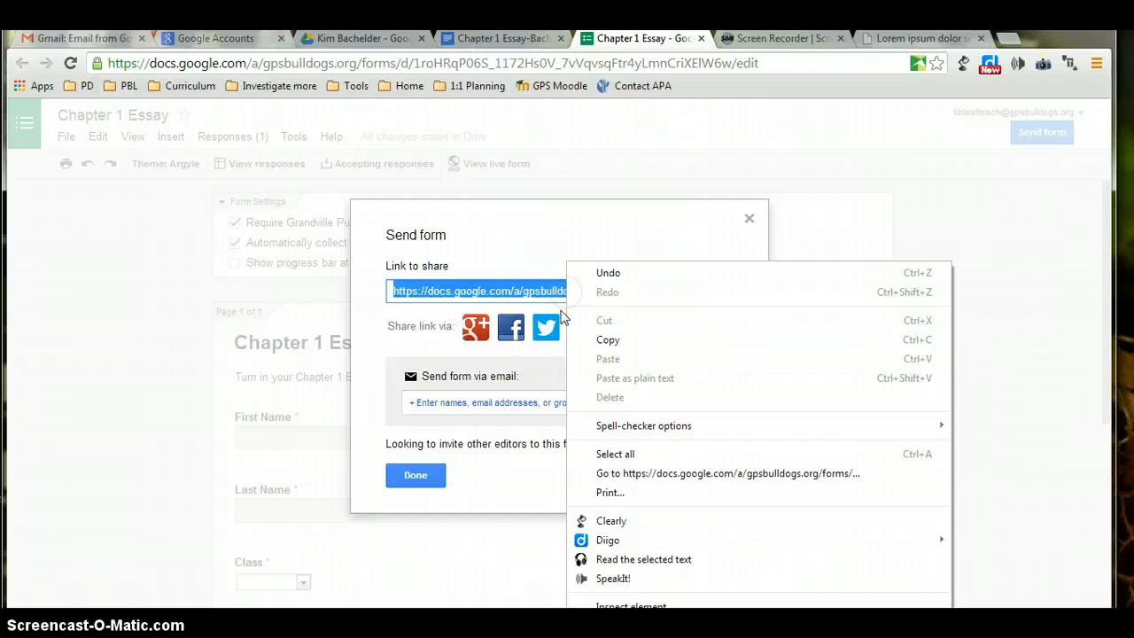
{"action": "left_click", "coordinate": [598, 344]}
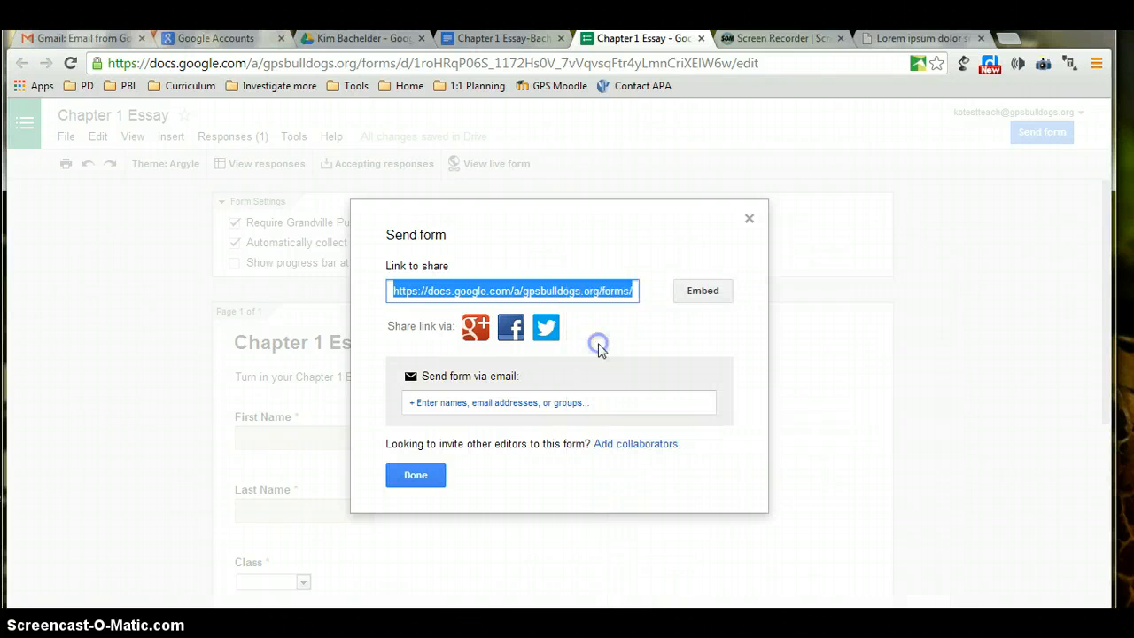
Select the form's 760x500 iframe embed code, then close the Send dialog.
{"action": "left_click", "coordinate": [702, 292]}
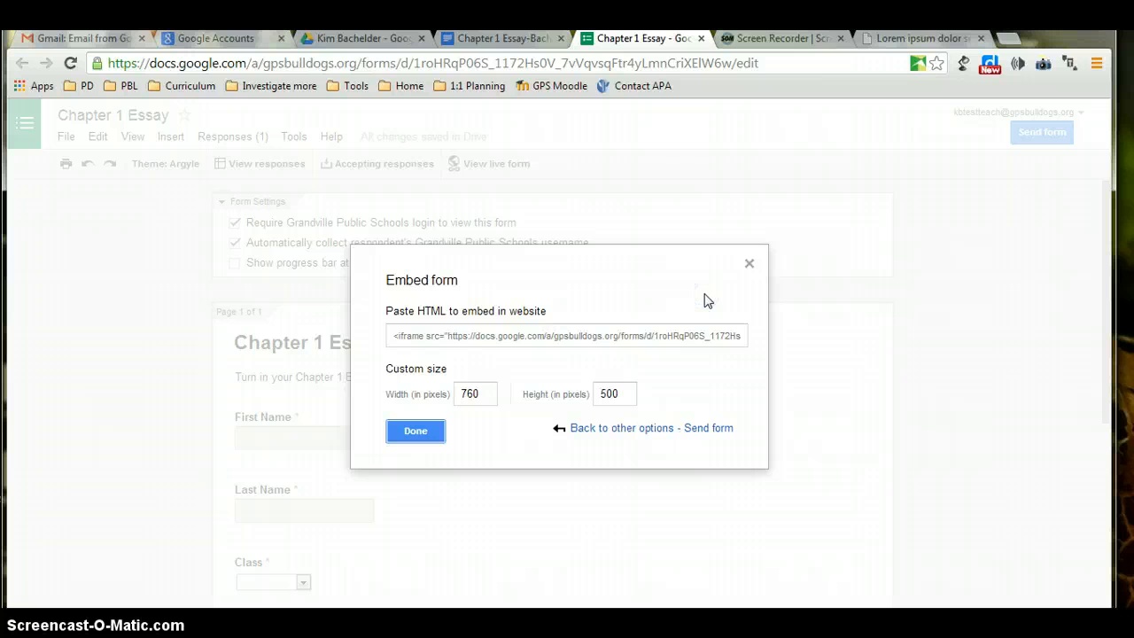
{"action": "left_click", "coordinate": [646, 345]}
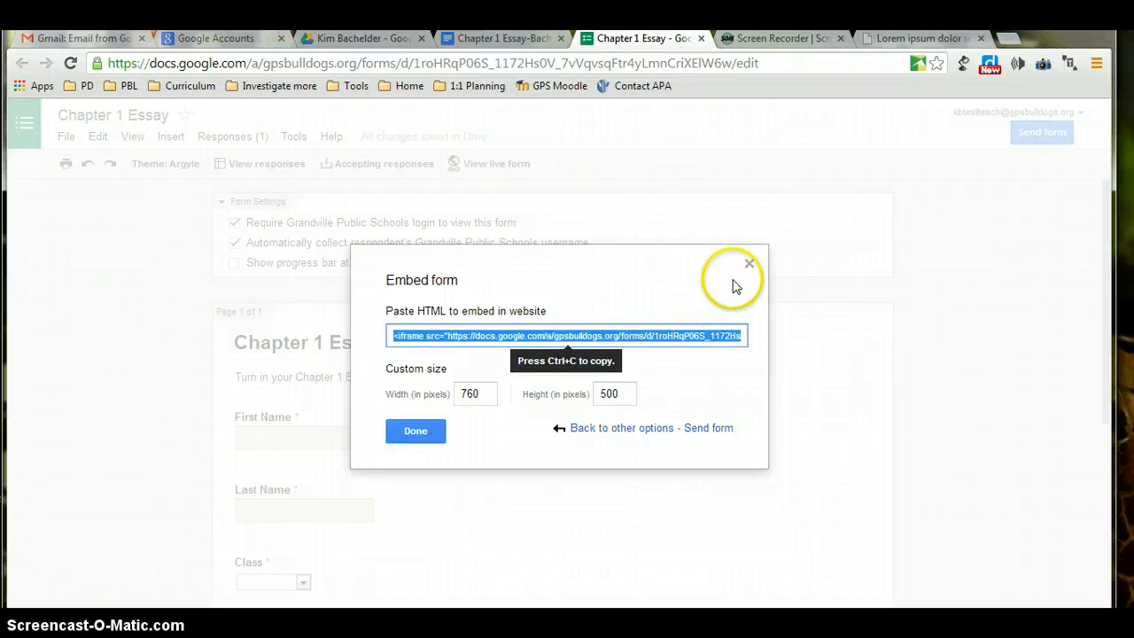
{"action": "left_click", "coordinate": [749, 263]}
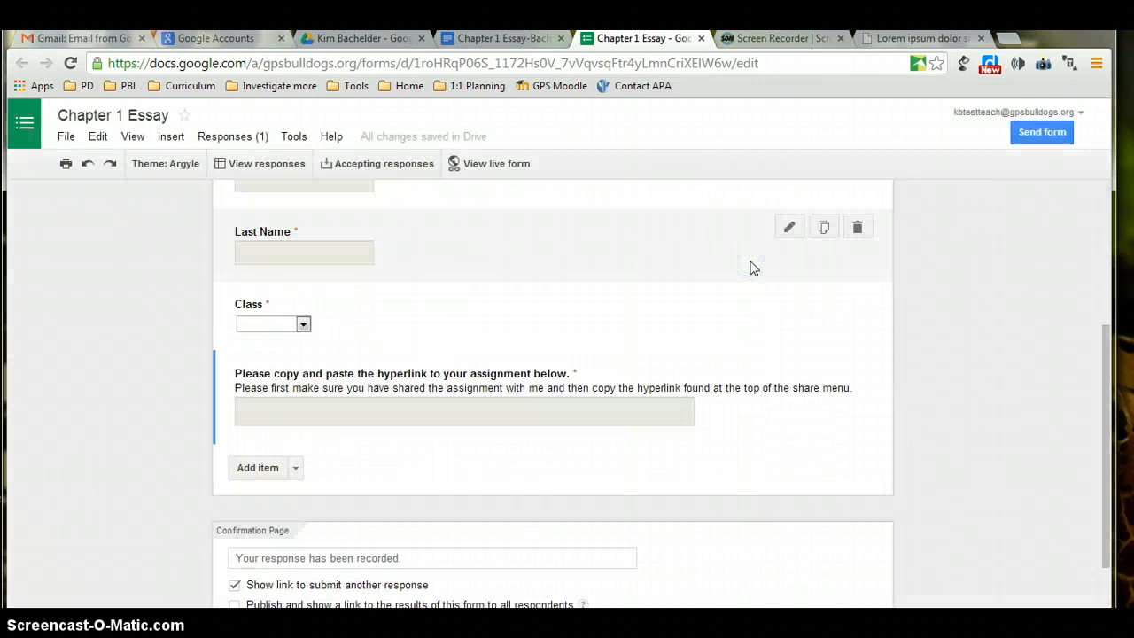